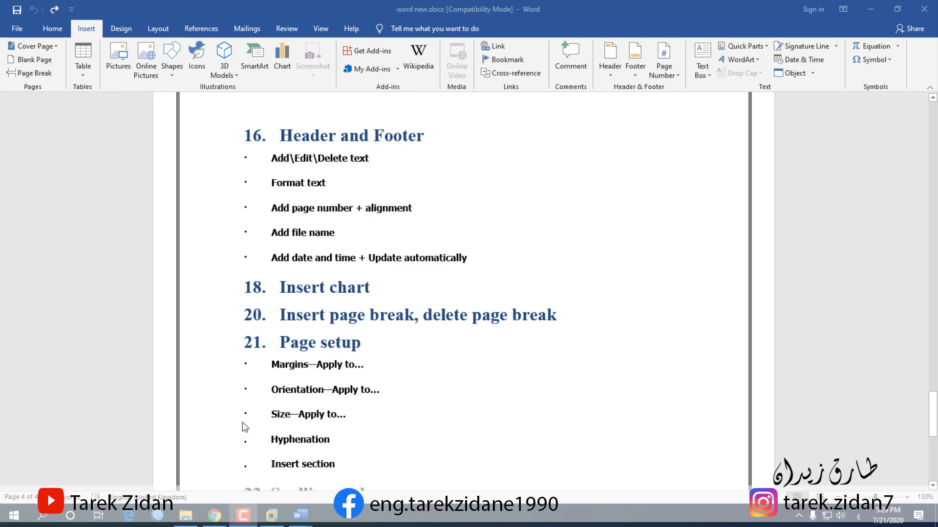
- Switch to the document الحرب العالمية الثانية.docx and go to its first page
left_click(301, 515)
left_click(345, 481)
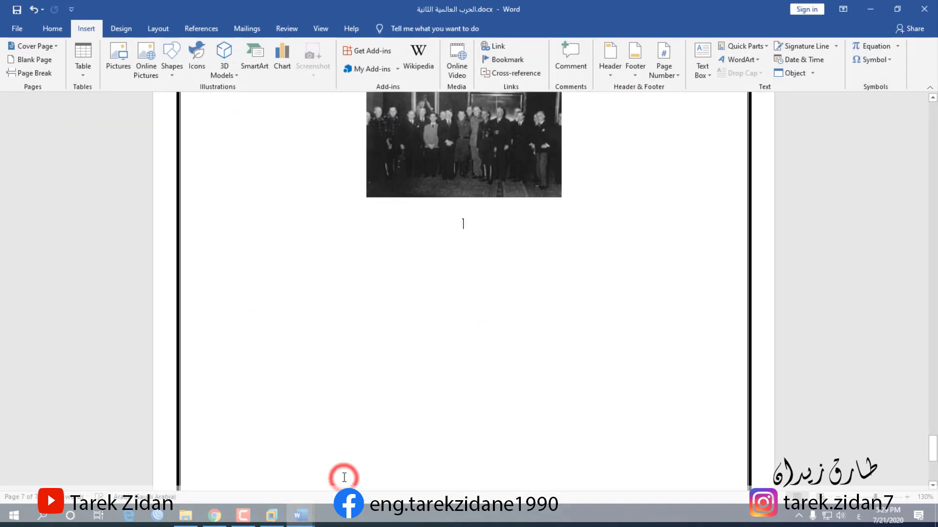
scroll(586, 318, "down", 10)
left_click_drag(933, 413, 904, 117)
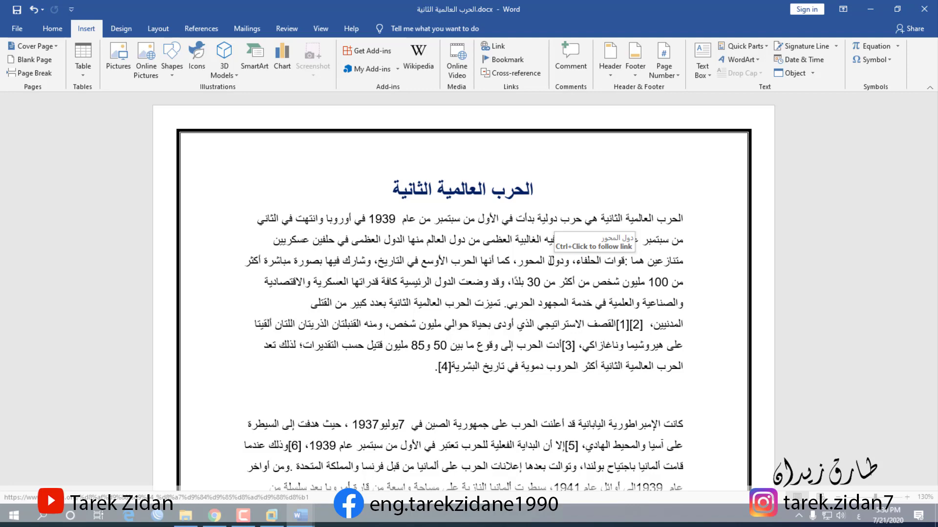
- Insert the built-in Facet cover page at the start of the document
scroll(665, 291, "down", 8)
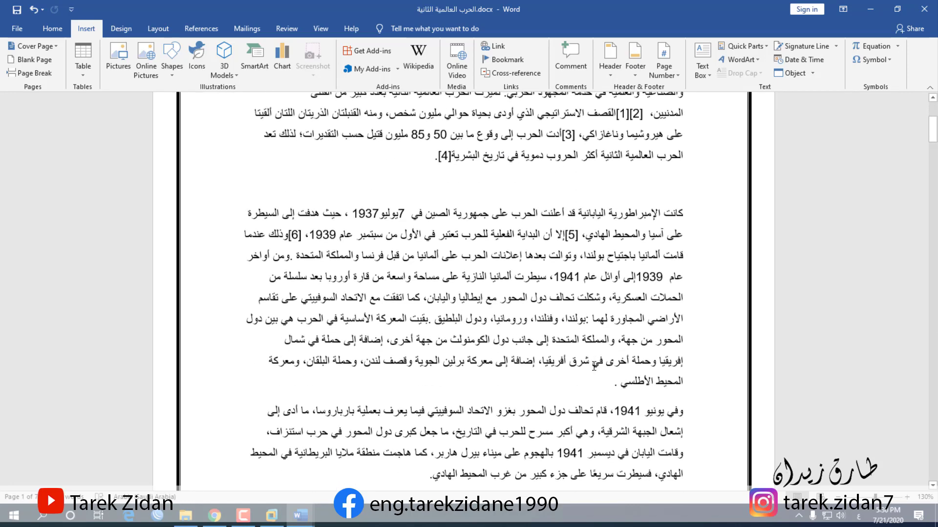
scroll(665, 292, "up", 3)
scroll(665, 291, "up", 2)
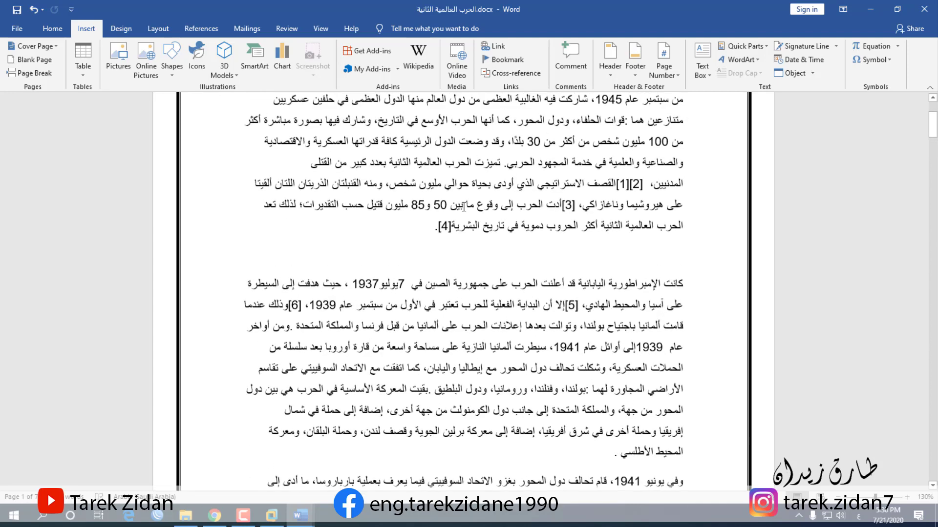
left_click(30, 46)
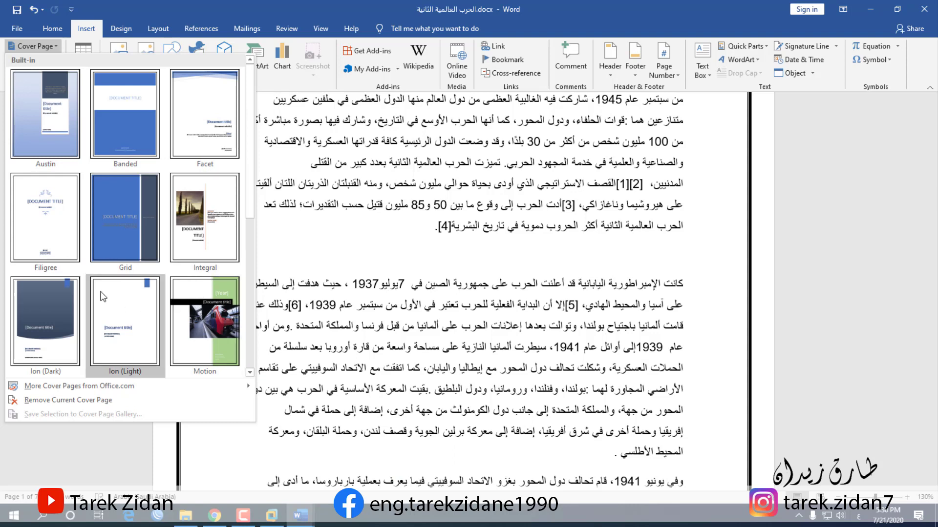
mouse_move(133, 392)
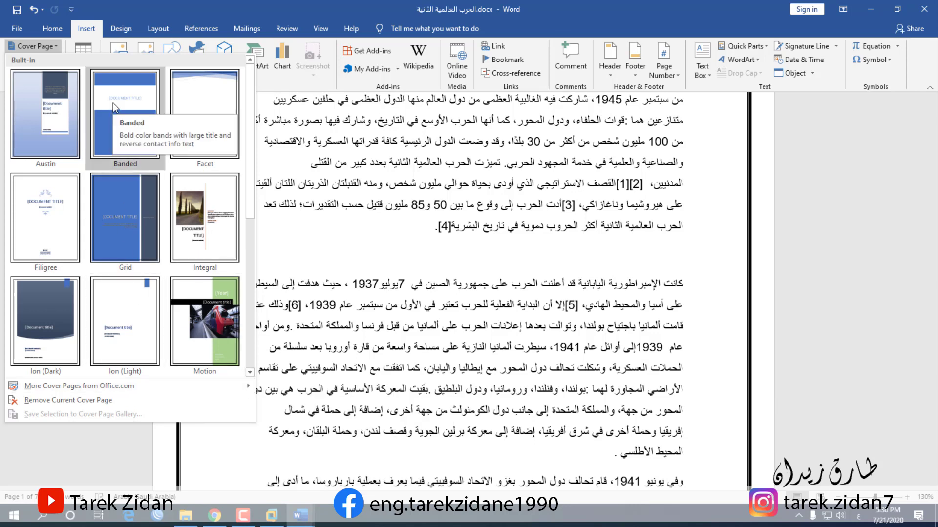
left_click(192, 100)
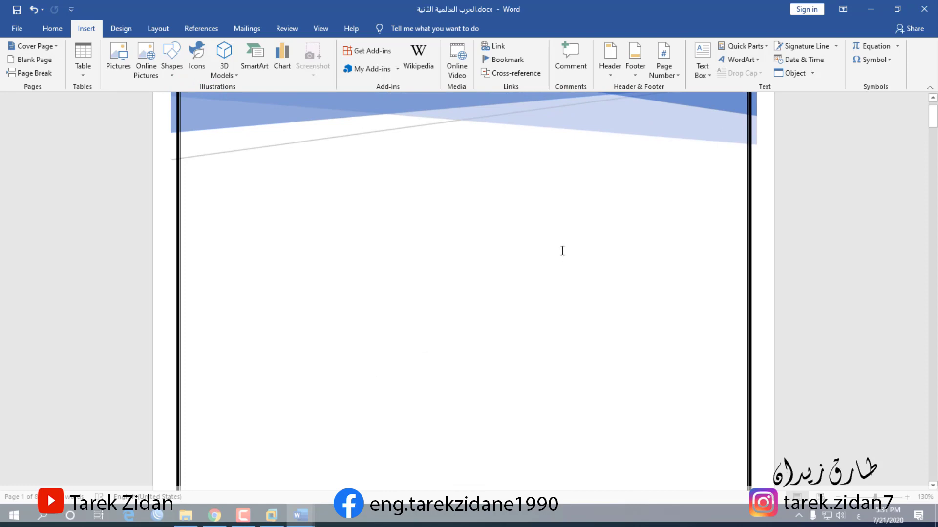
- Examine the new cover page, including its title, subtitle, abstract and author placeholders
scroll(553, 251, "down", 15)
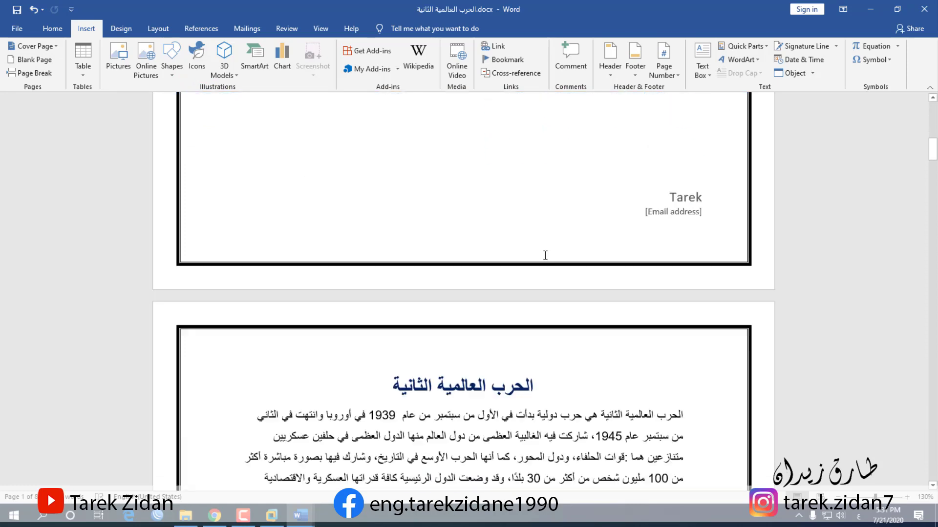
scroll(449, 216, "up", 8)
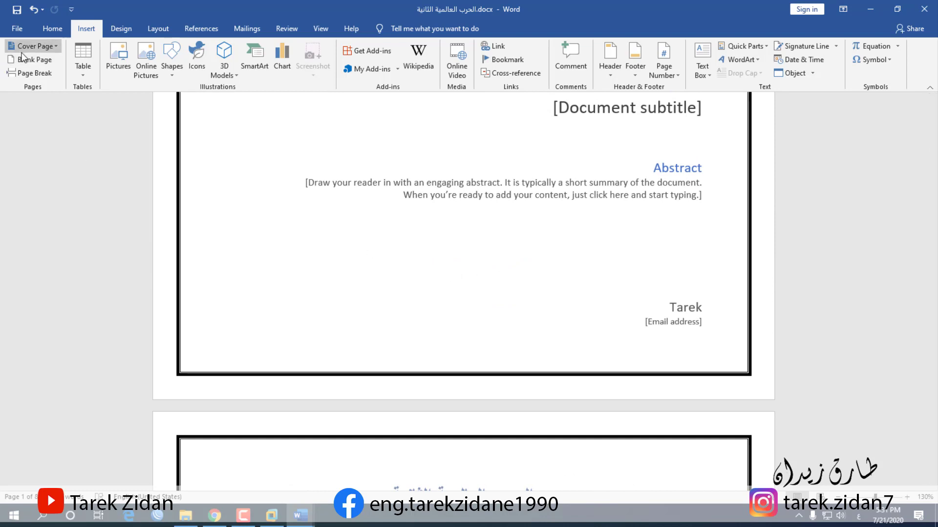
scroll(504, 293, "up", 8)
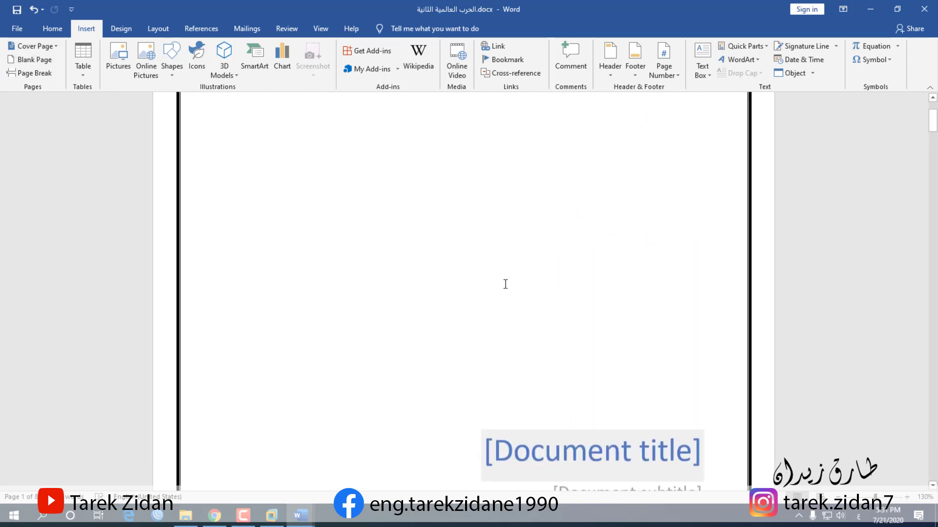
scroll(495, 298, "down", 5)
left_click(556, 365)
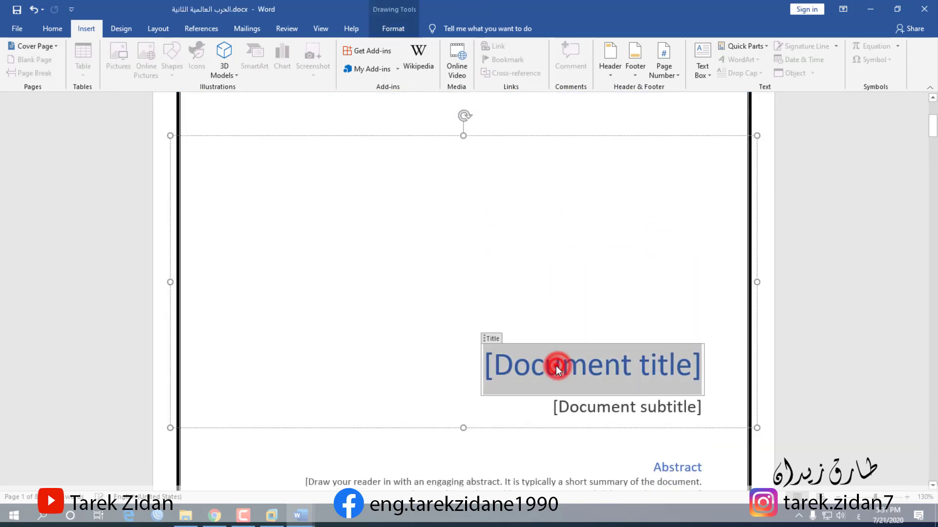
left_click(632, 407)
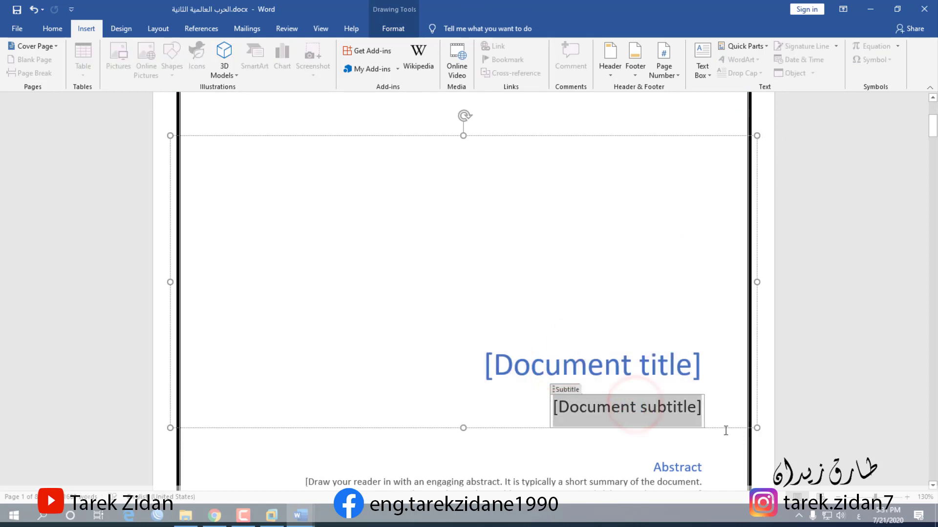
scroll(725, 425, "down", 3)
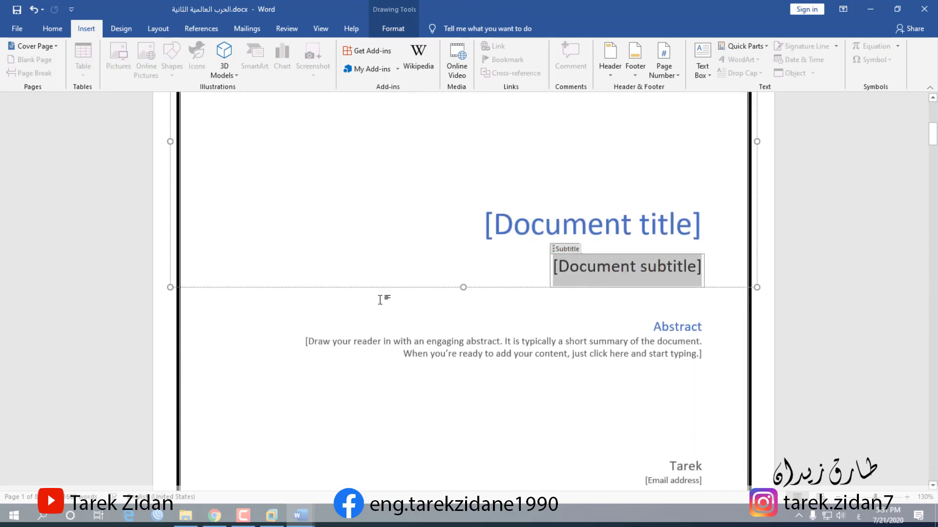
left_click(347, 383)
scroll(349, 383, "down", 8)
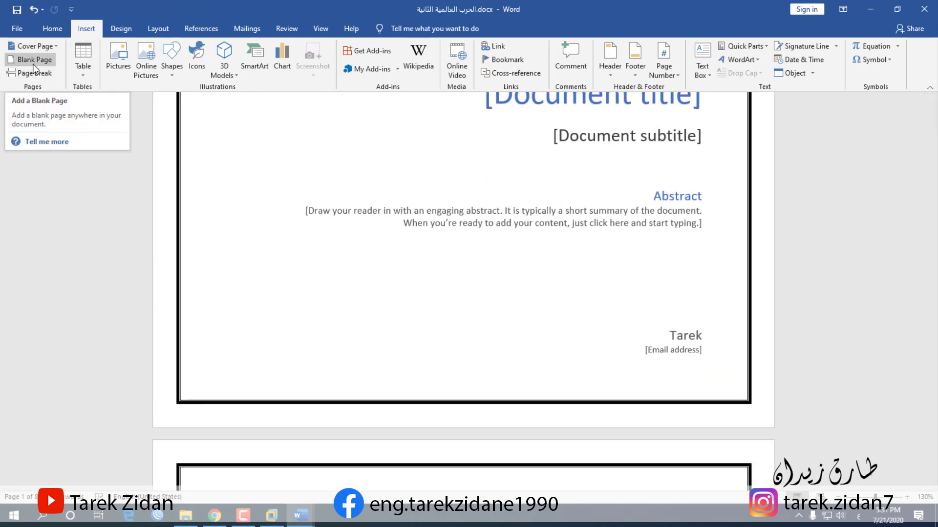
- Insert a blank page after the paragraph on page 3 that ends with "المحيط الهادي"
scroll(484, 356, "down", 12)
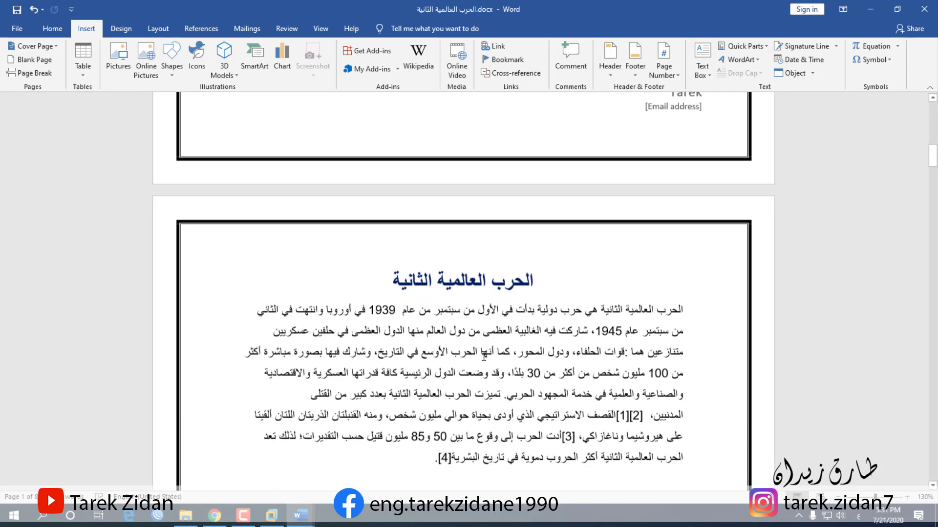
scroll(483, 356, "down", 2)
scroll(475, 302, "up", 3)
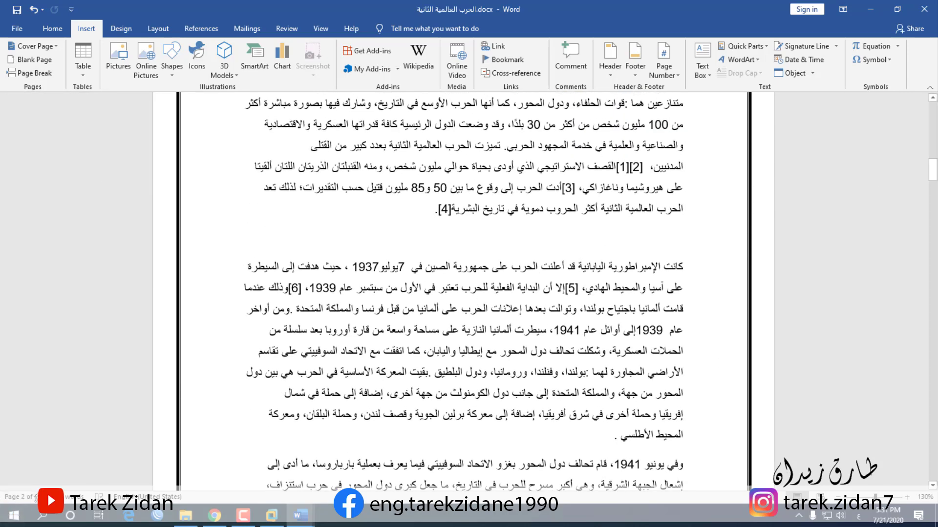
scroll(438, 412, "down", 4)
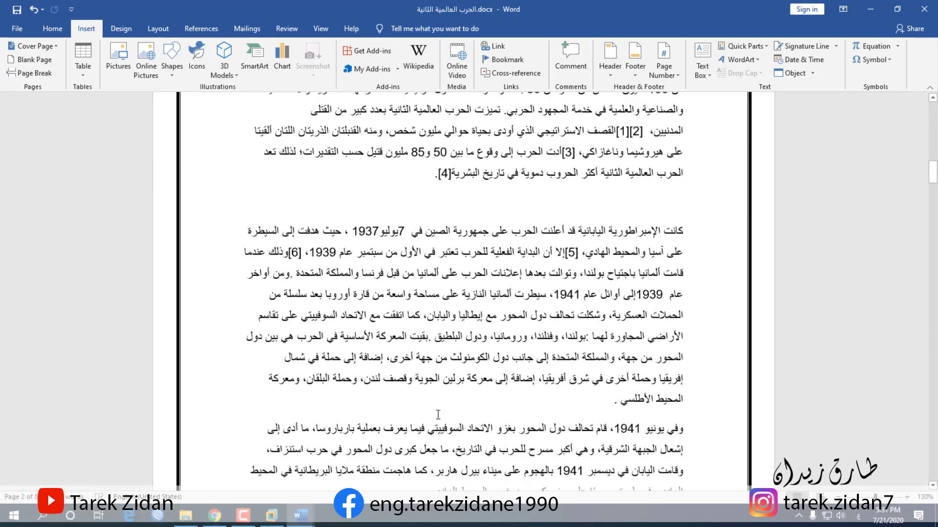
scroll(438, 413, "down", 3)
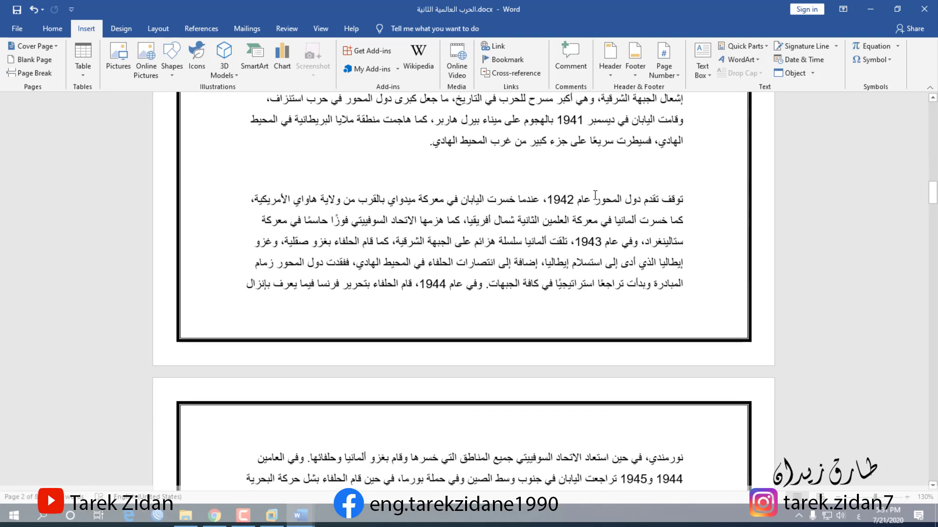
left_click(425, 312)
scroll(424, 312, "down", 3)
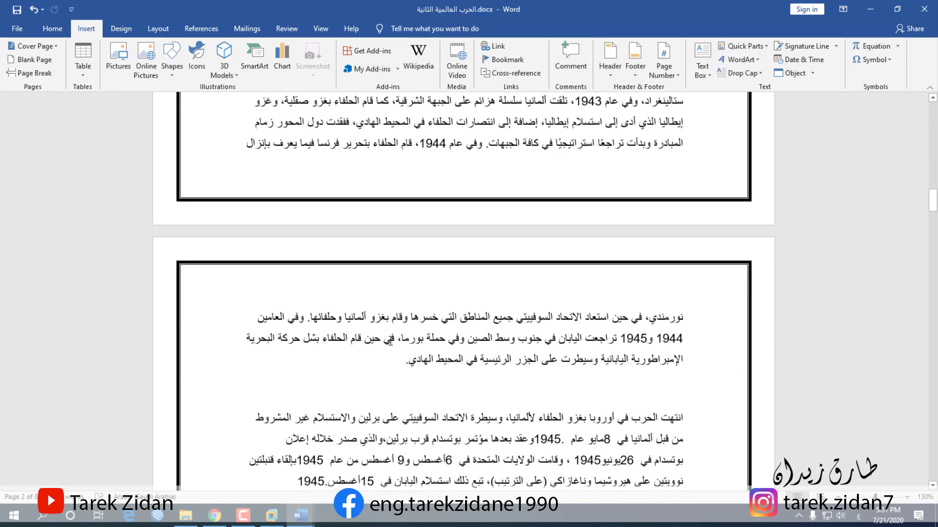
left_click(398, 367)
left_click(402, 362)
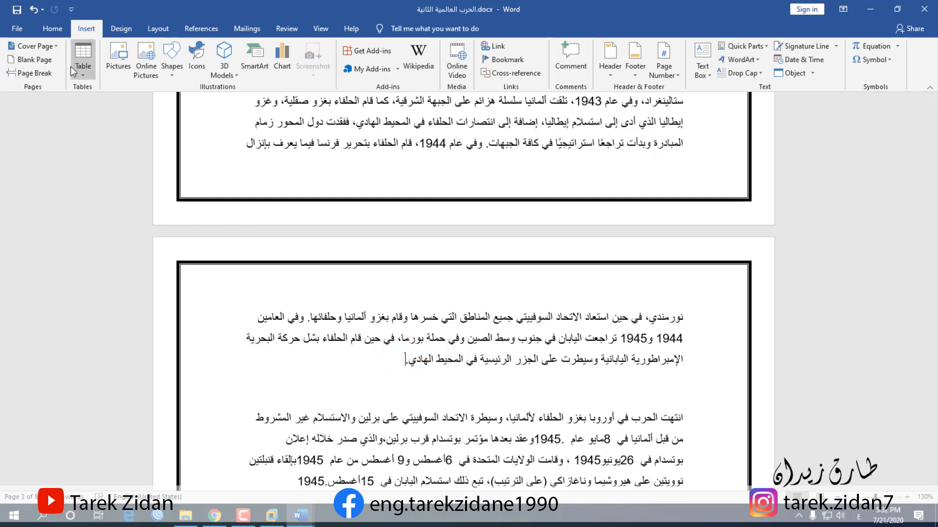
left_click(35, 63)
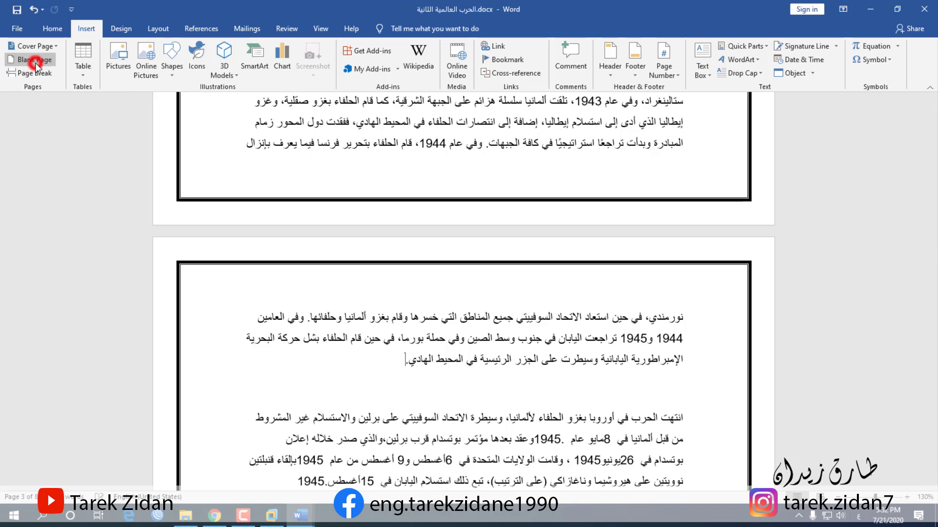
- Examine the inserted blank page and where the text before and after it falls
scroll(588, 268, "up", 9)
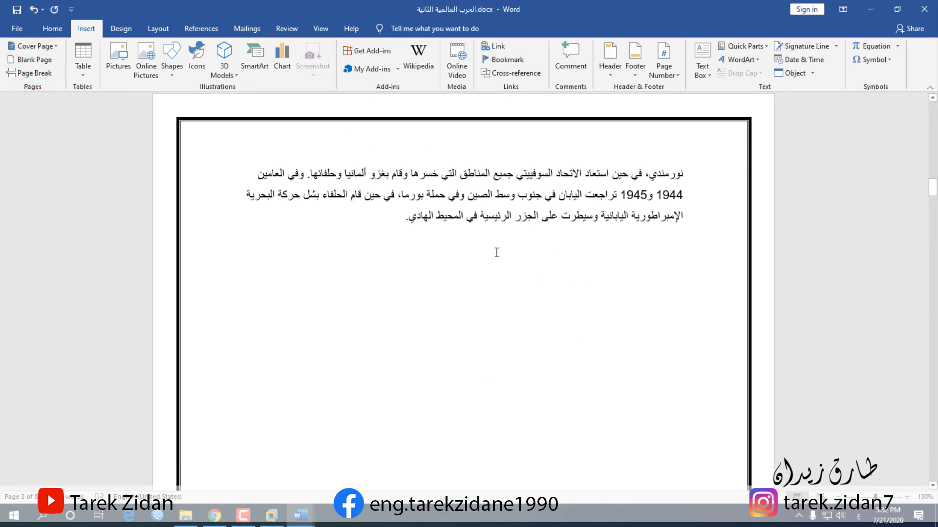
scroll(423, 150, "down", 3)
scroll(507, 258, "up", 3)
left_click(403, 221)
scroll(442, 251, "down", 15)
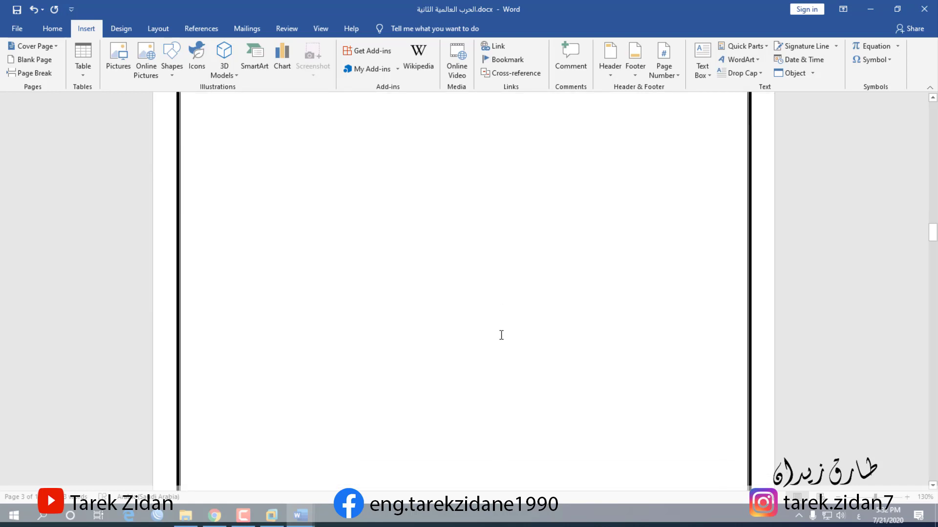
scroll(498, 327, "down", 10)
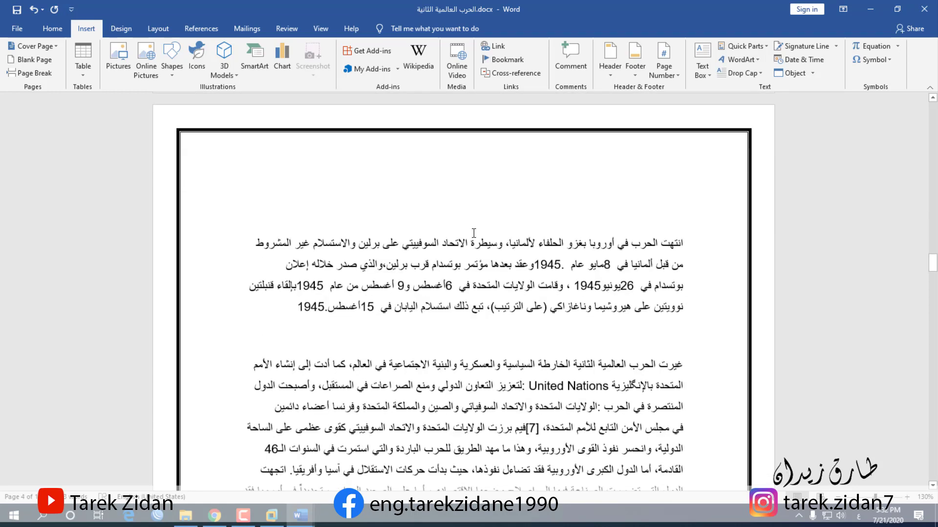
scroll(474, 232, "down", 2)
scroll(612, 336, "up", 5)
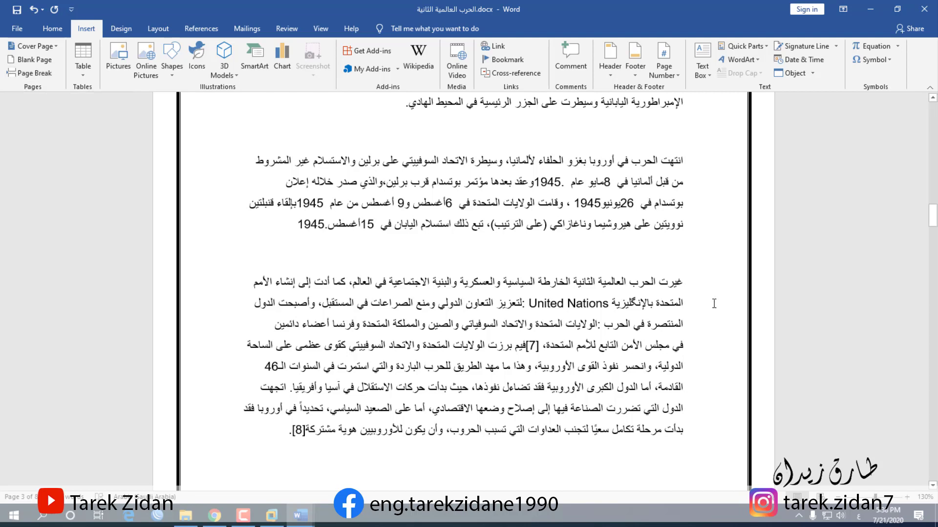
- Examine the empty space at the end of page 3 and the placement of the year headings on the following pages
scroll(686, 300, "down", 1)
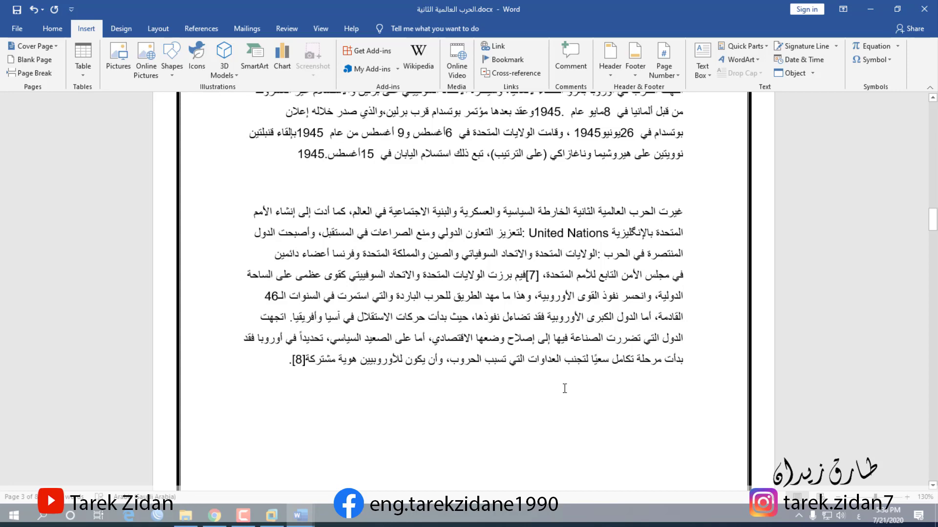
scroll(564, 388, "down", 1)
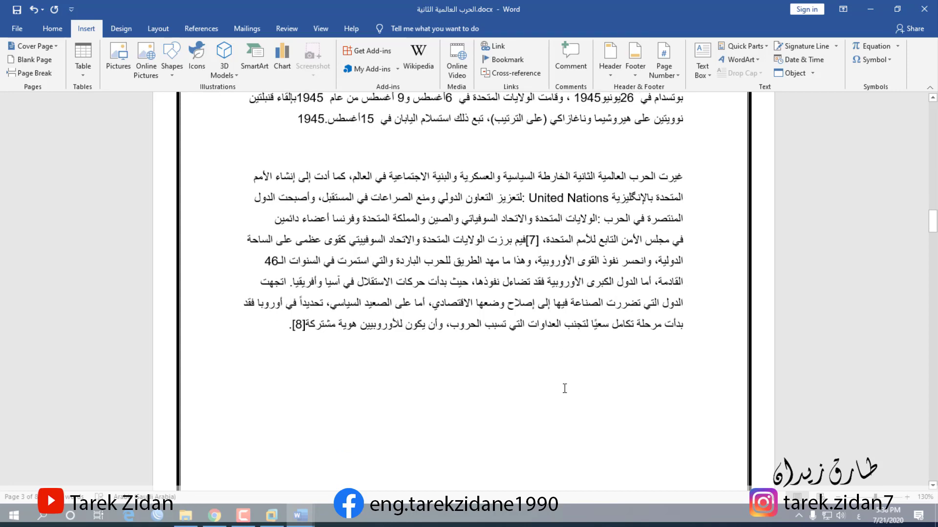
scroll(481, 357, "down", 5)
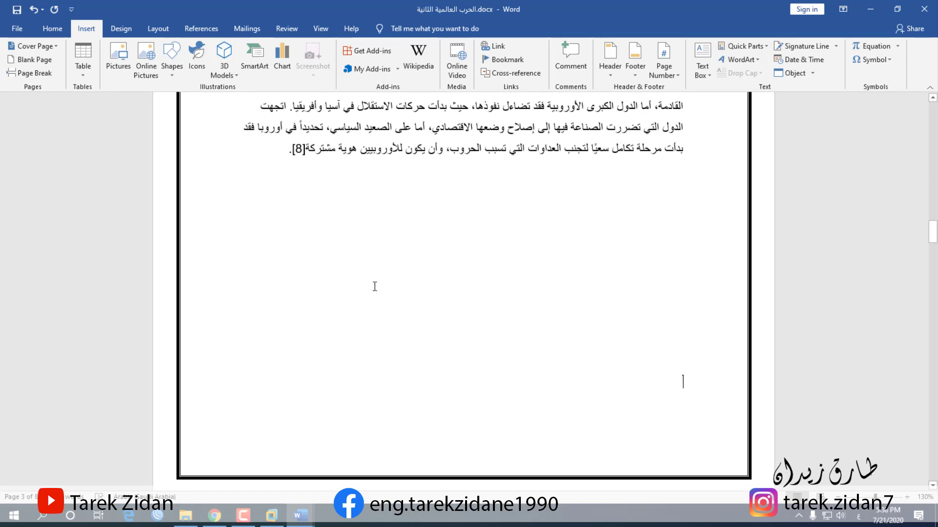
scroll(403, 193, "up", 5)
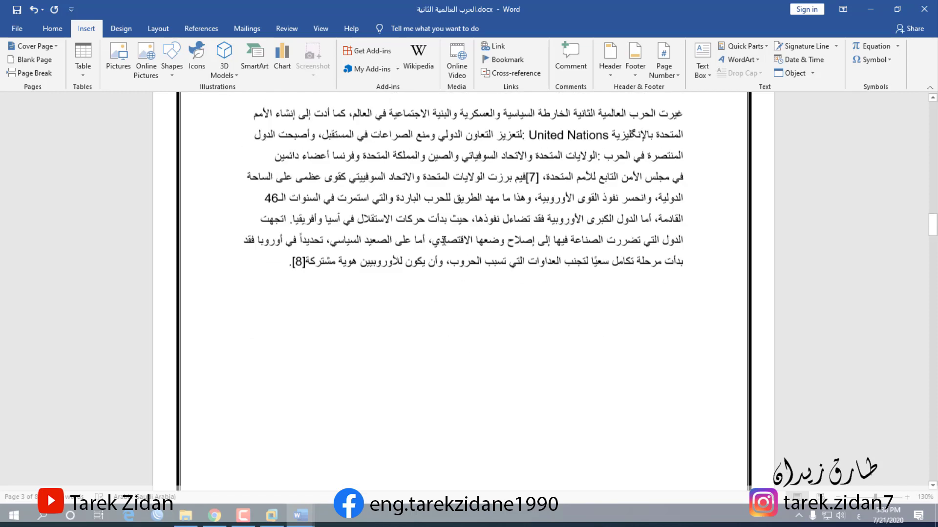
left_click(502, 345)
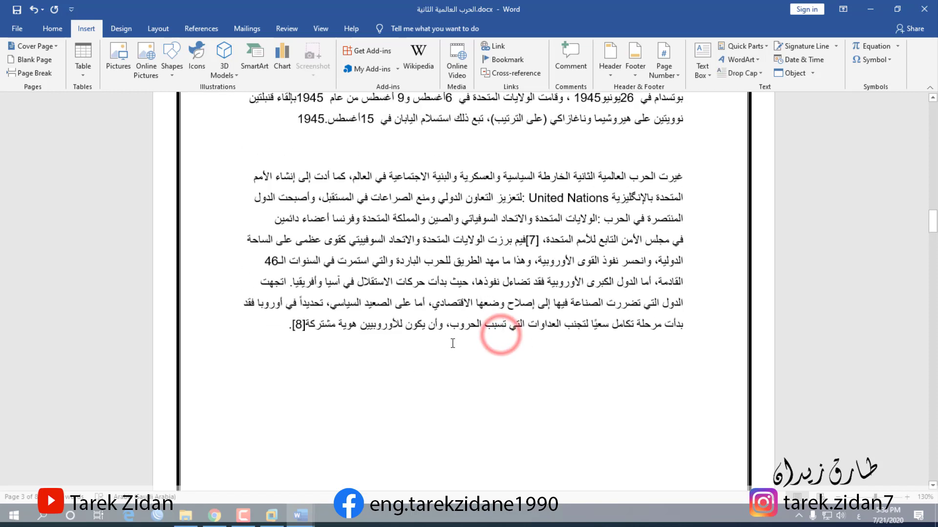
scroll(484, 337, "down", 5)
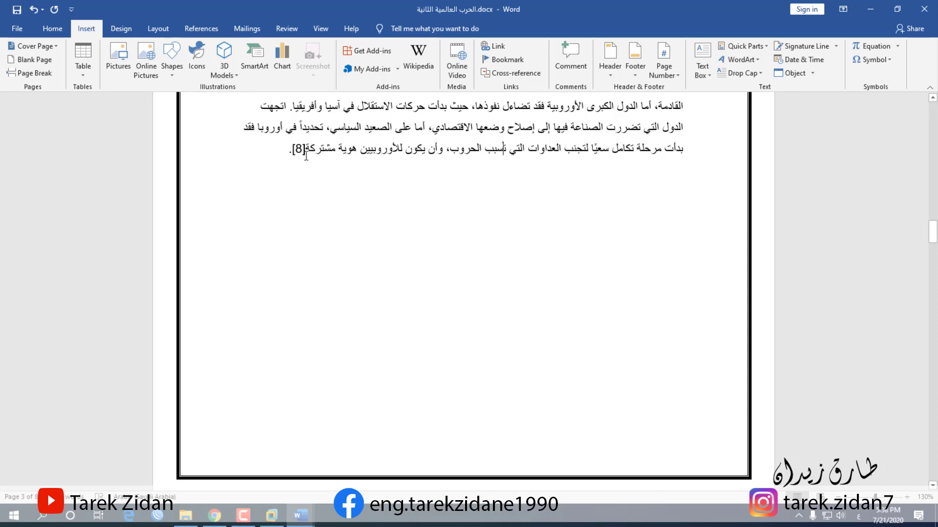
scroll(544, 337, "down", 6)
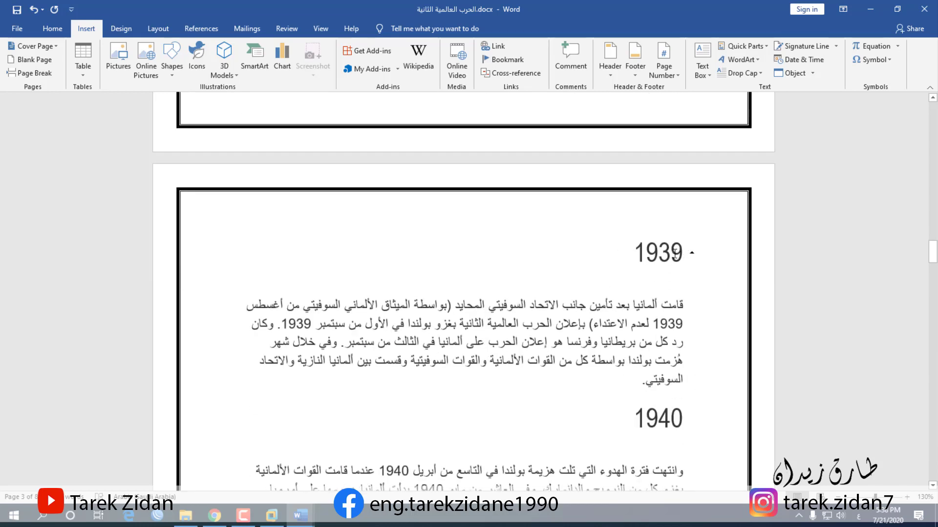
scroll(622, 263, "down", 9)
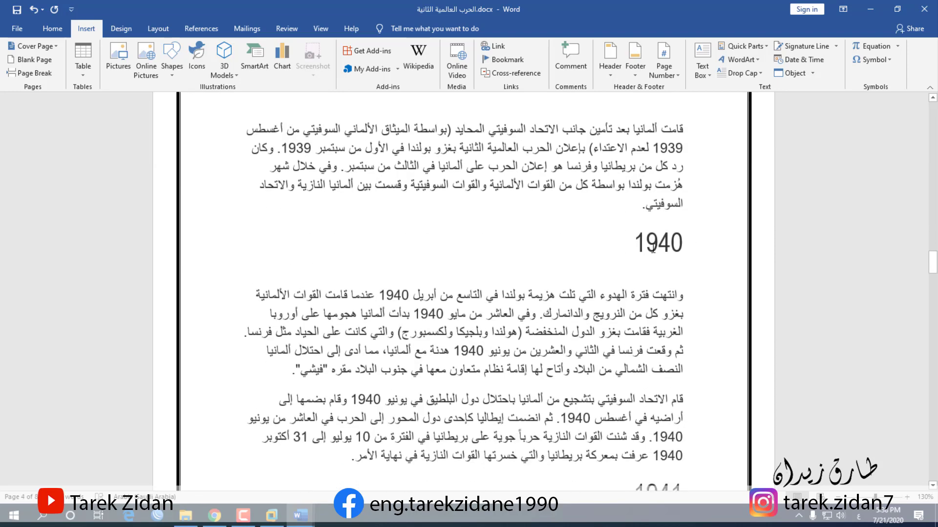
scroll(653, 343, "down", 2)
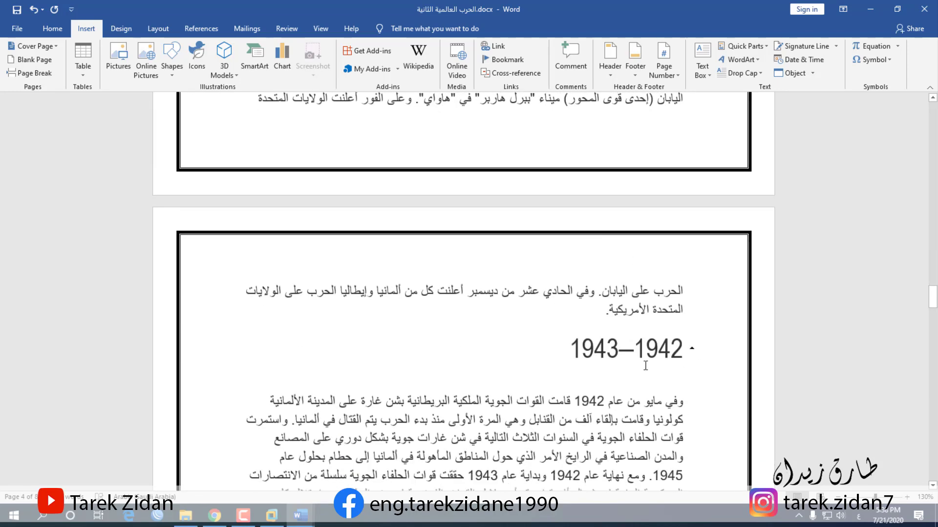
scroll(605, 330, "down", 10)
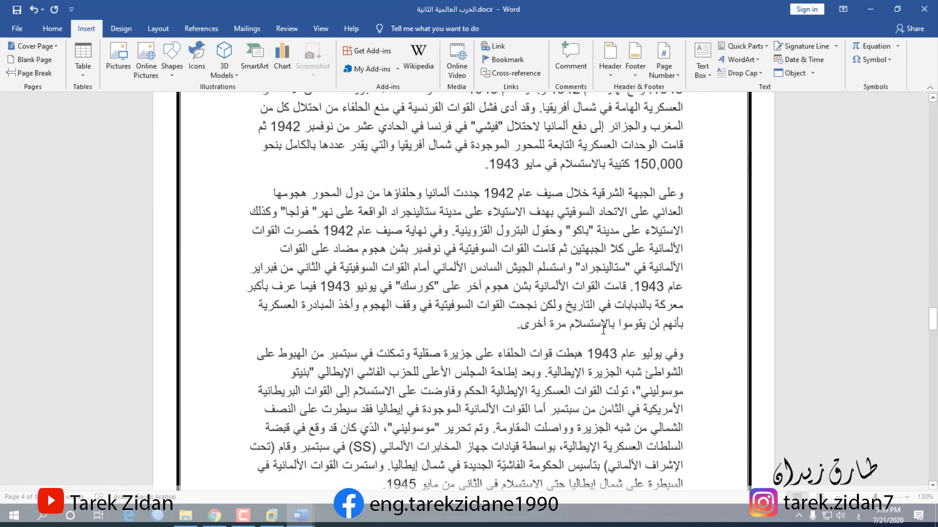
- Increase the font size of the page 3 paragraph ending in "هوية مشتركة[8]" to 14
scroll(605, 330, "down", 1)
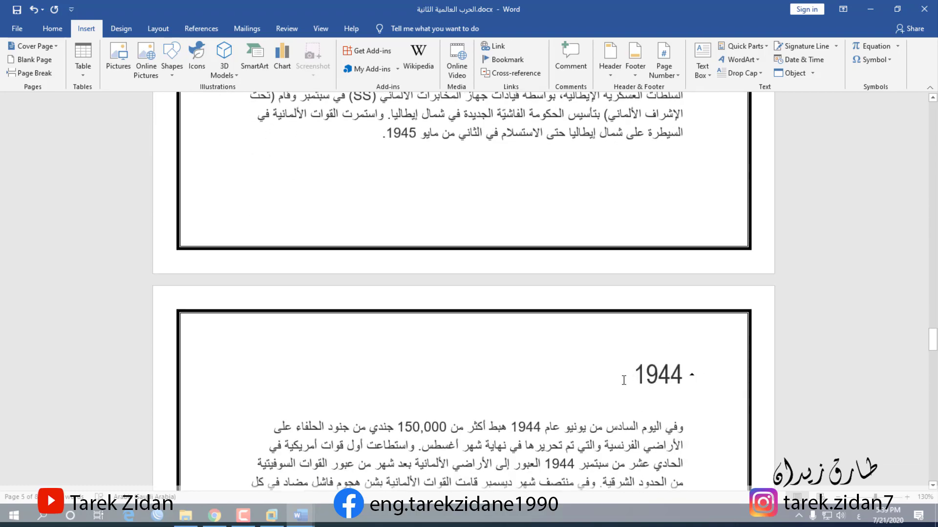
scroll(666, 395, "up", 12)
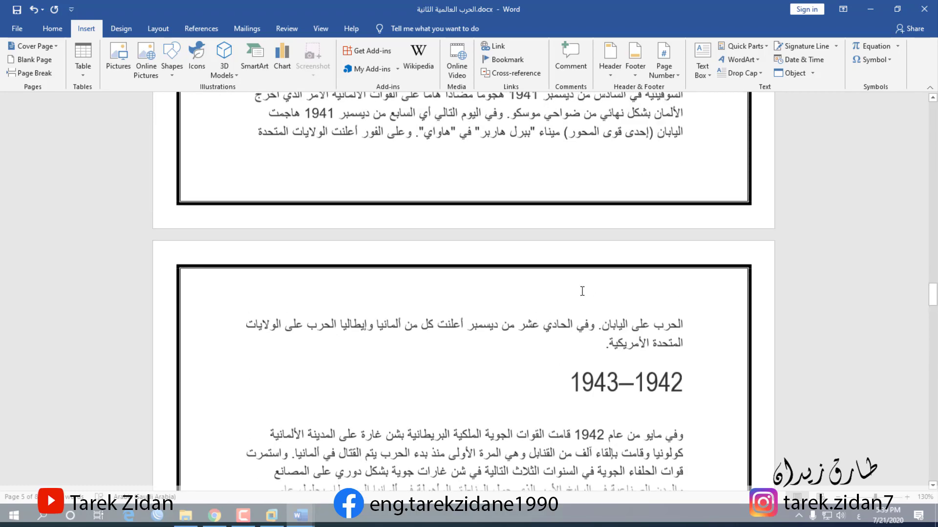
scroll(567, 278, "up", 12)
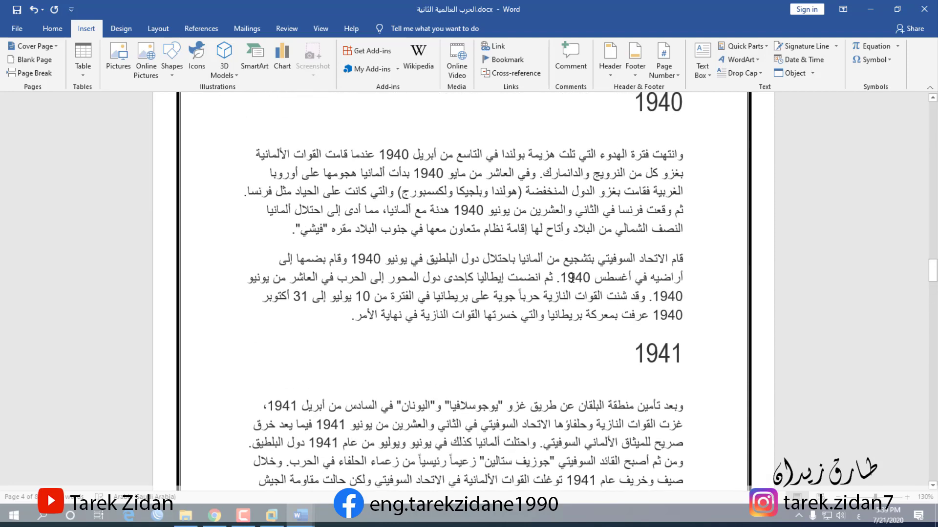
scroll(573, 277, "up", 6)
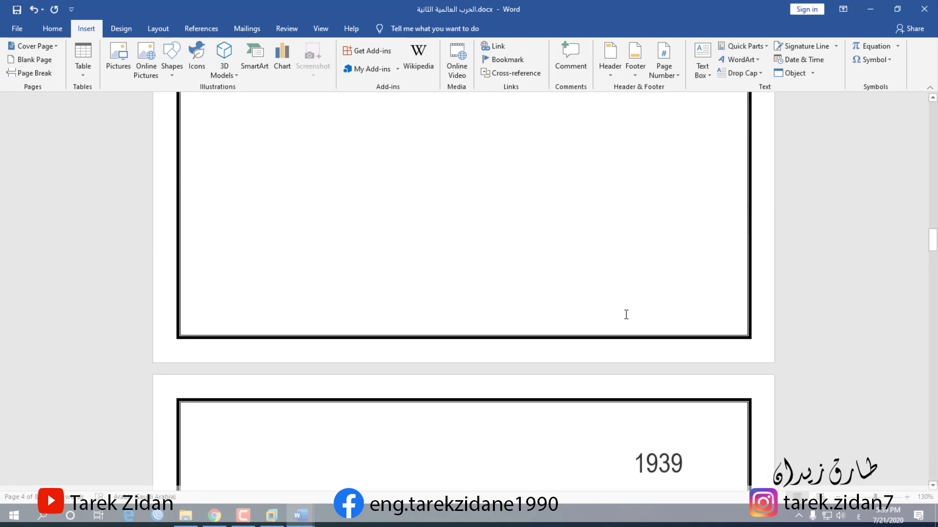
scroll(514, 241, "up", 8)
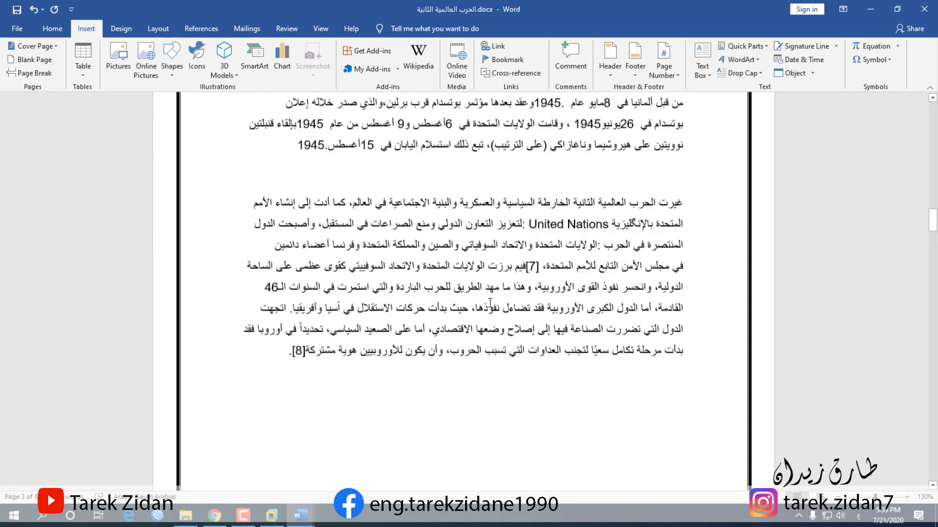
left_click(275, 403)
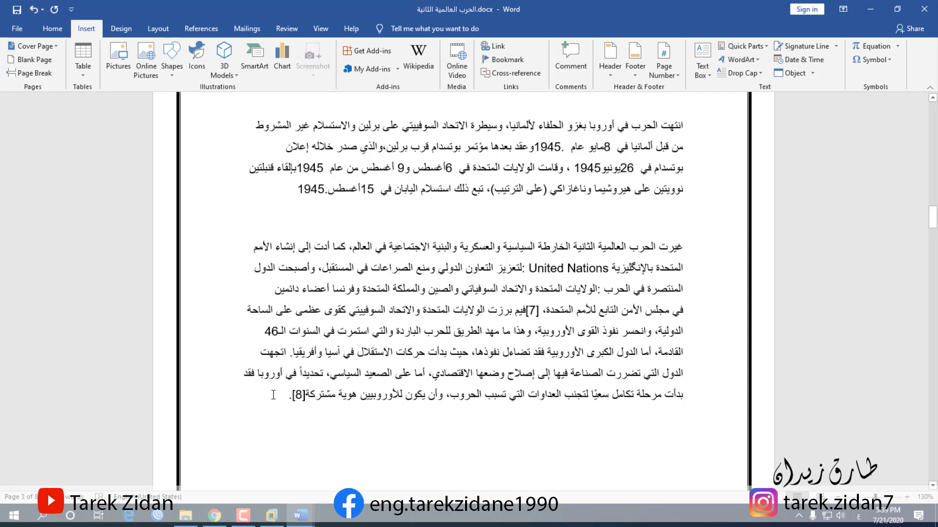
left_click_drag(689, 242, 300, 400)
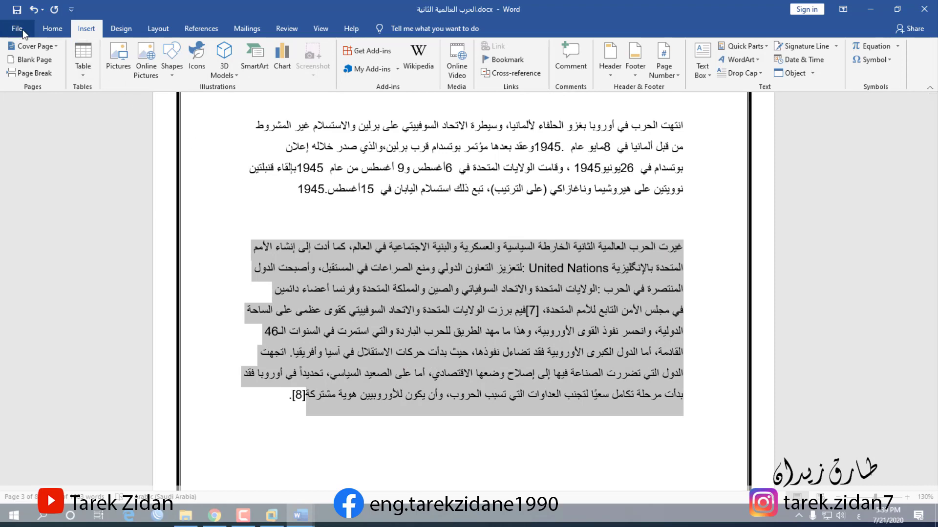
left_click(53, 28)
left_click(192, 54)
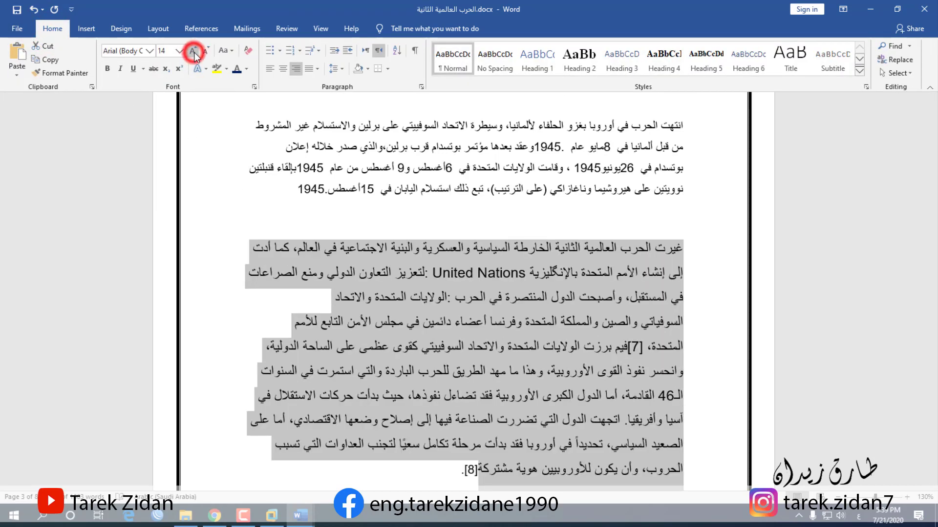
- Check where the year headings fall on the following pages, and undo the paragraph's font size increase
scroll(662, 395, "down", 5)
scroll(662, 395, "down", 4)
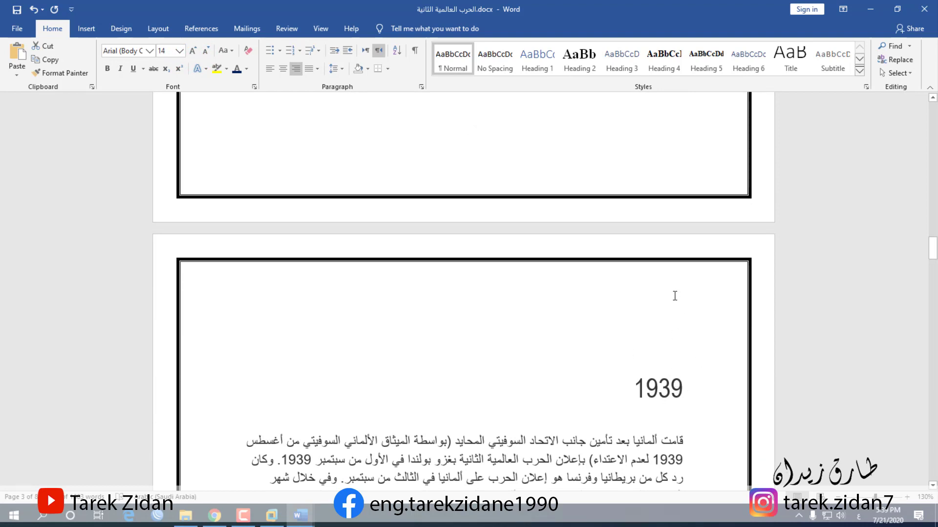
scroll(660, 419, "down", 20)
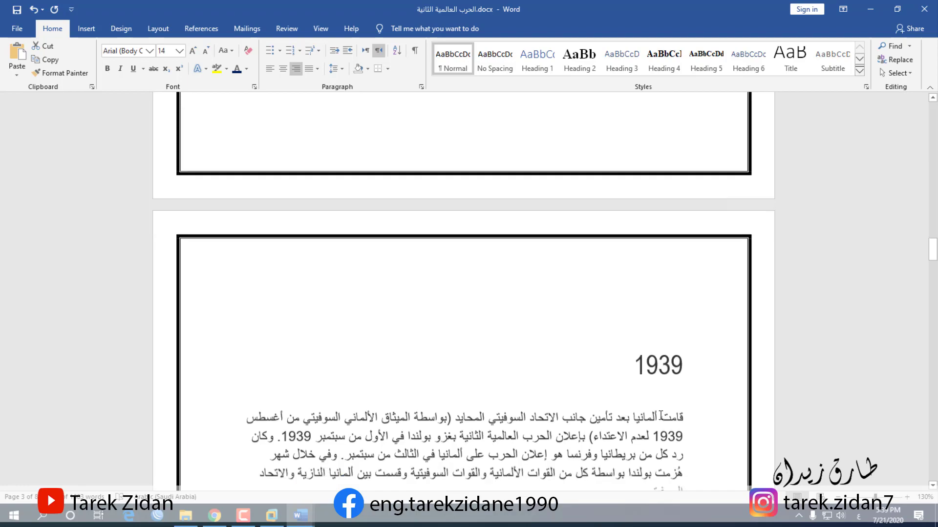
scroll(660, 416, "down", 10)
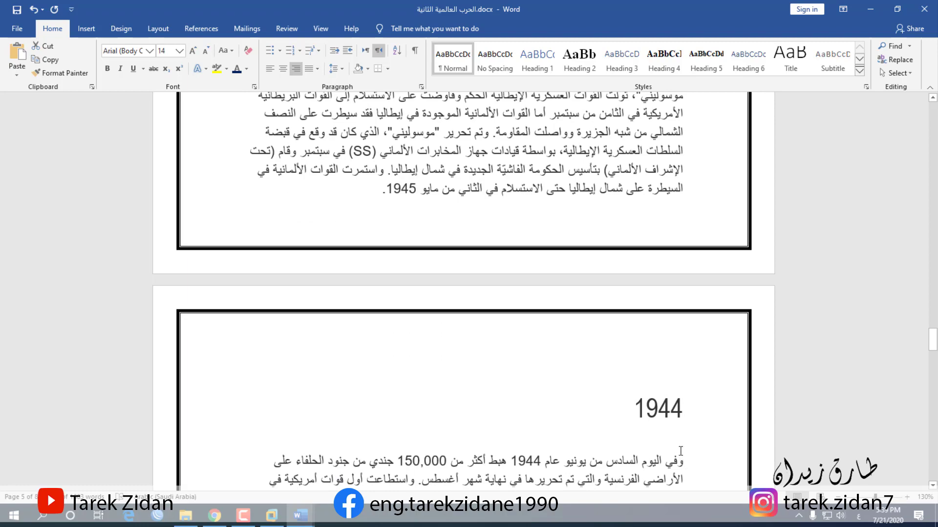
scroll(680, 451, "up", 20)
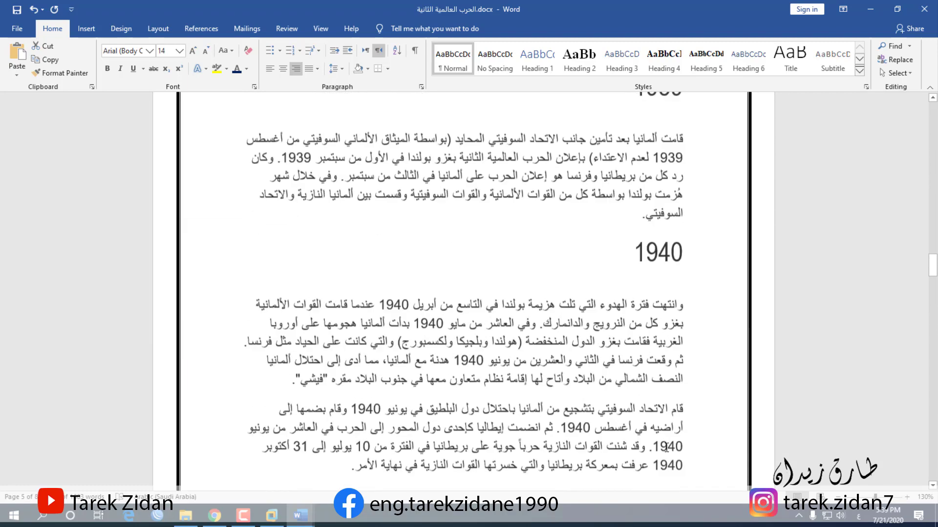
scroll(666, 448, "up", 20)
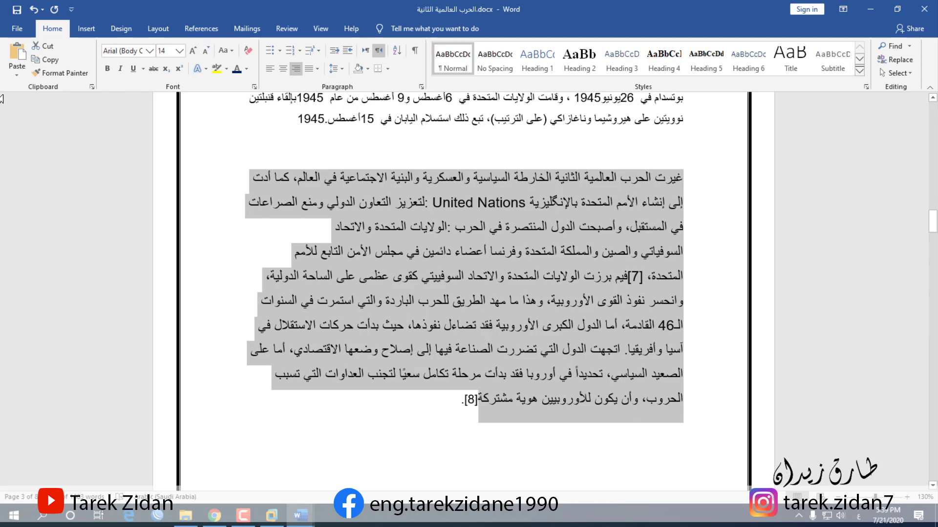
left_click(34, 9)
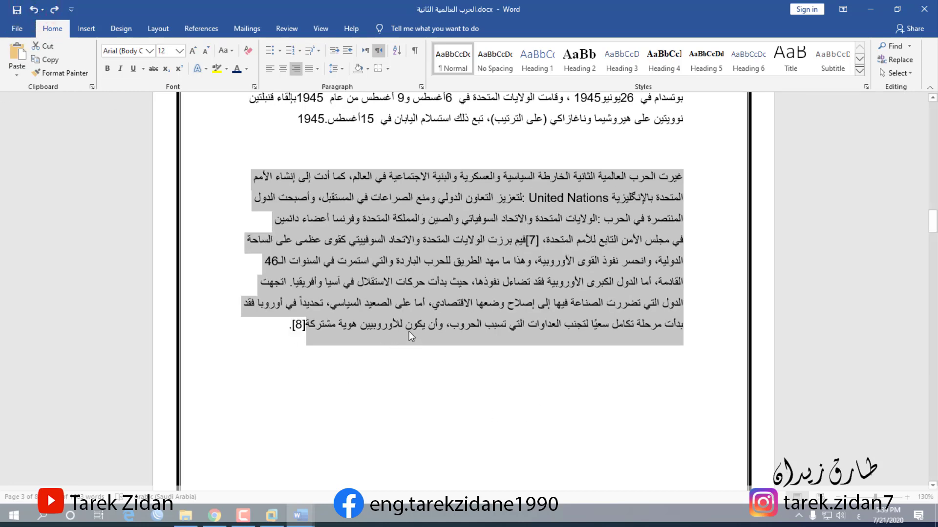
- Add three lines of random Arabic filler text below the page 3 paragraph ending in "هوية مشتركة[8]"
left_click(287, 328)
key("Return")
type("بل")
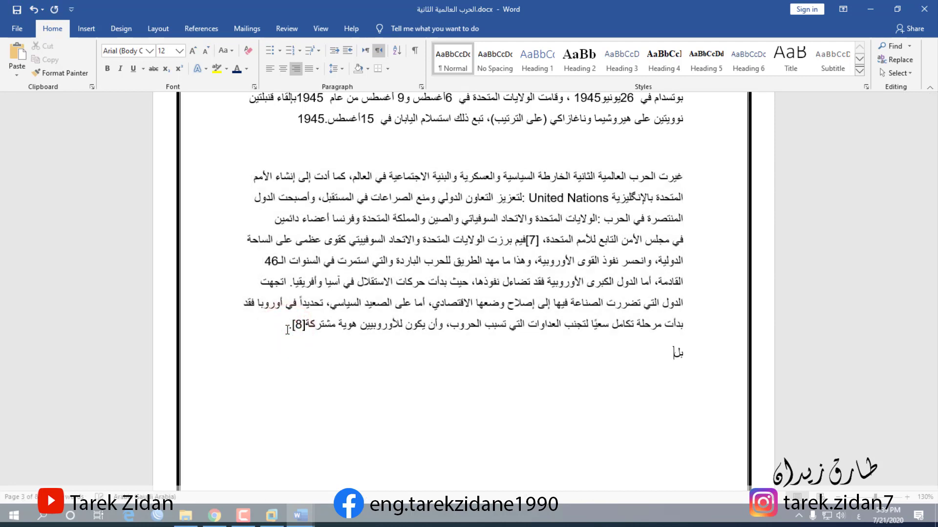
type("لئر \\ائيؤىءؤرءئر ئؤ\\ئءؤئ\\ءؤئ\\")
key("super")
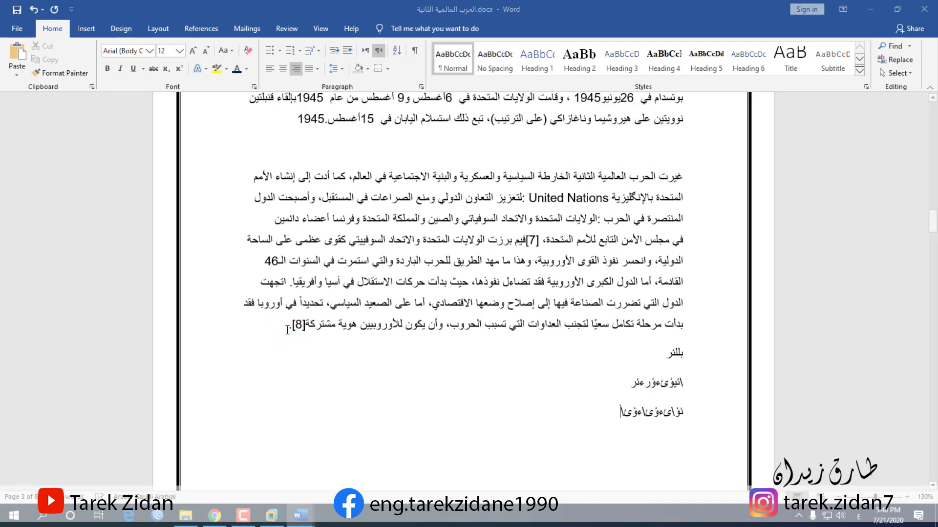
left_click(587, 401)
- Compare the positions of the 1939 and 1942–1943 headings with the filler in place, and delete the three filler lines
scroll(634, 437, "down", 10)
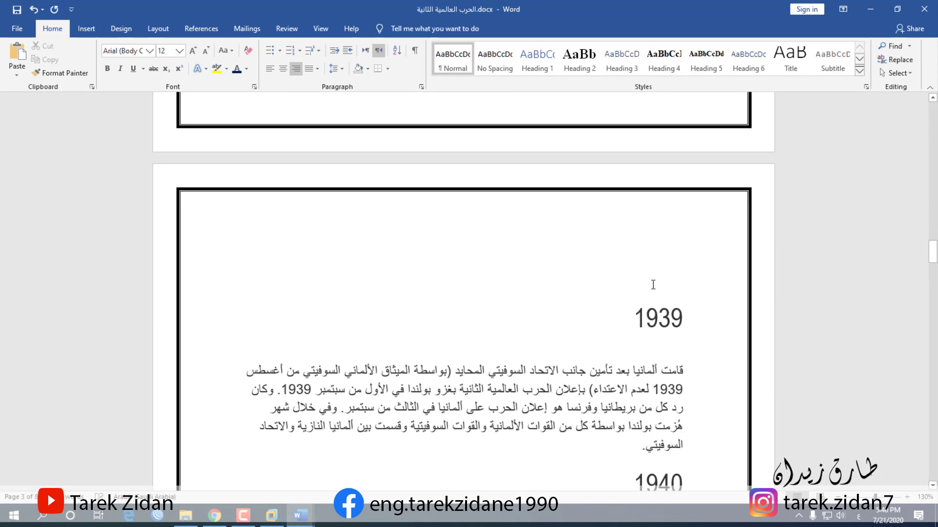
scroll(653, 285, "down", 15)
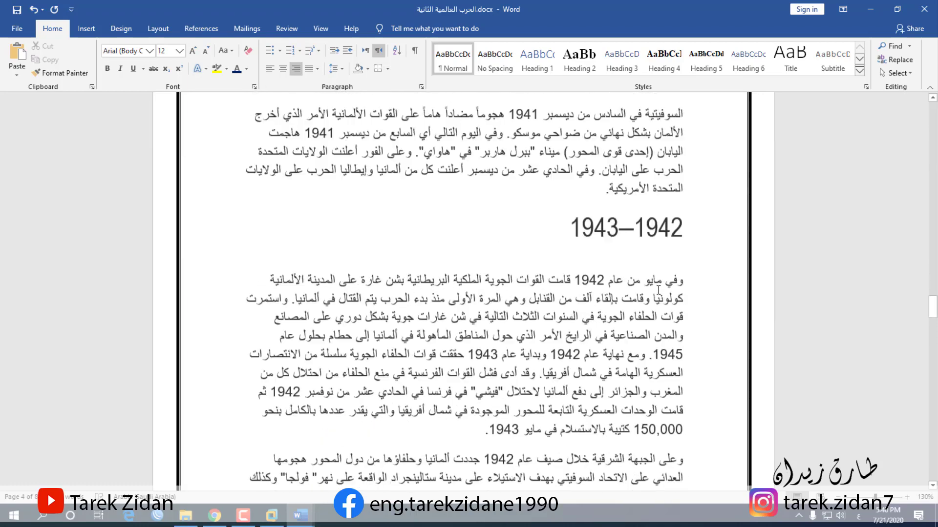
scroll(658, 290, "down", 3)
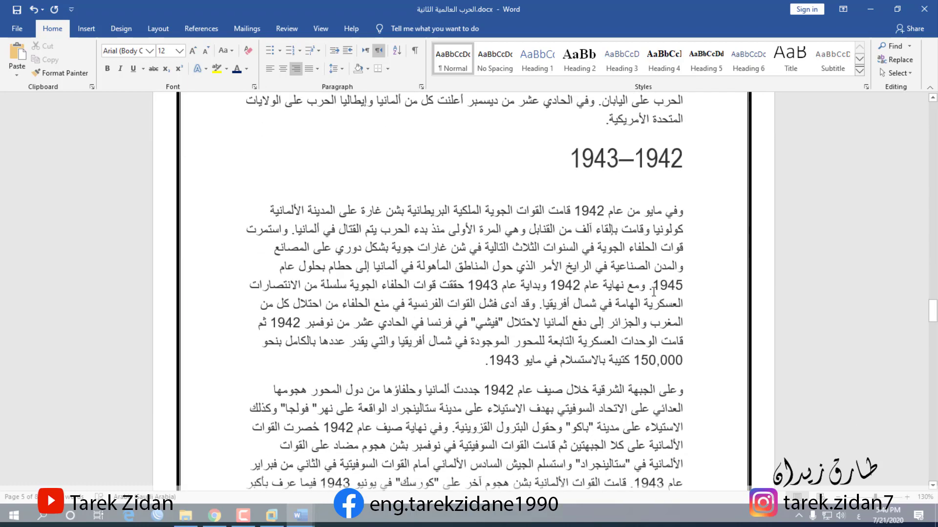
scroll(653, 292, "up", 15)
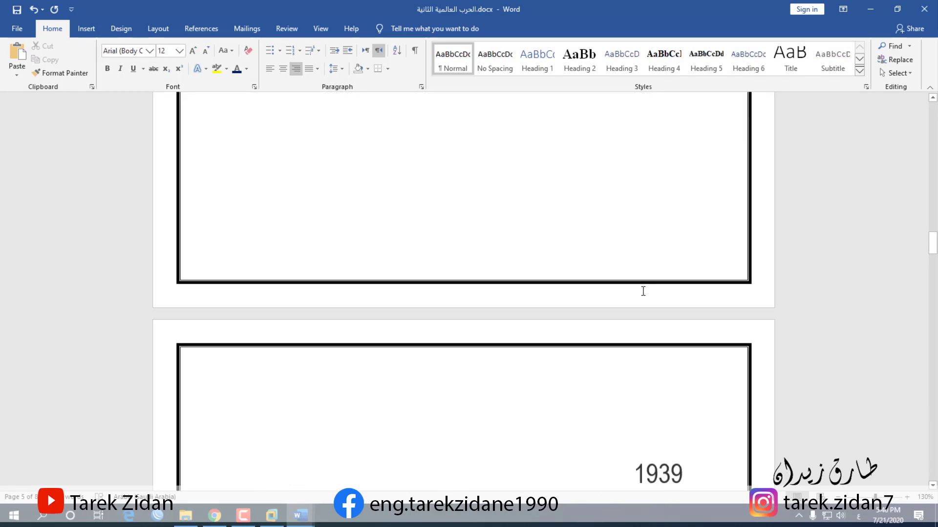
scroll(643, 292, "up", 8)
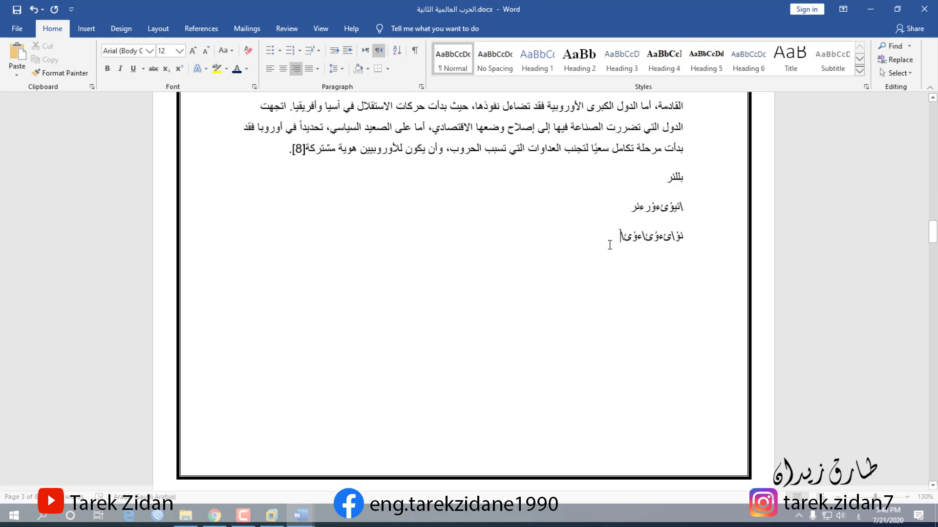
left_click_drag(610, 245, 679, 179)
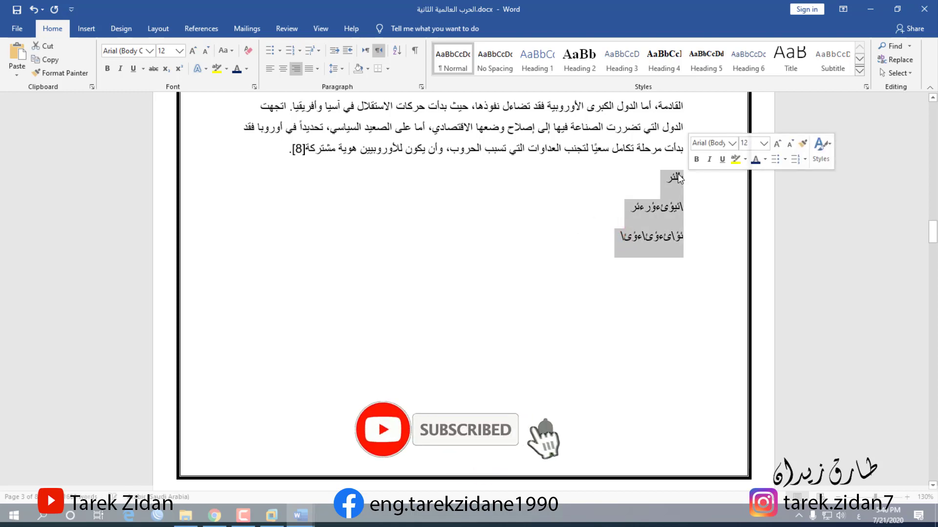
key("BackSpace")
- Delete all the empty paragraphs between the end of the page 3 text and the 1939 heading
scroll(364, 238, "up", 2)
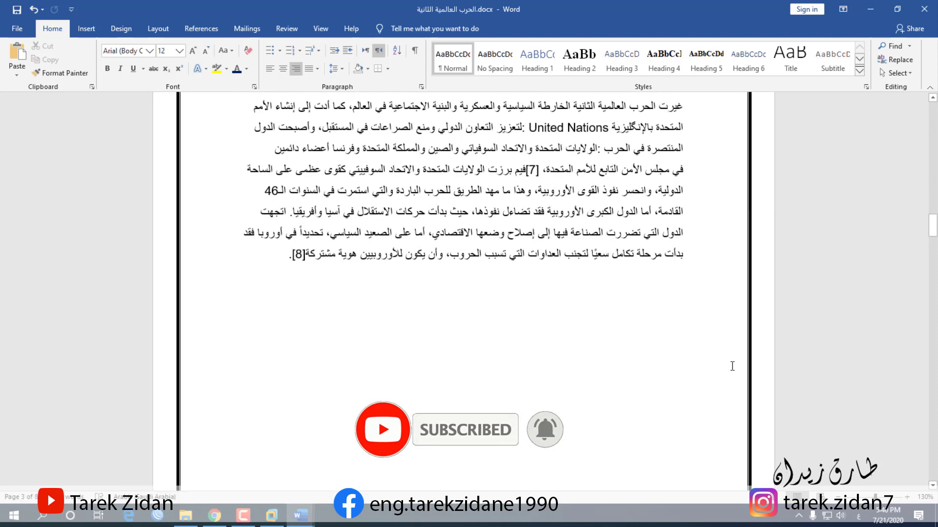
left_click(683, 280)
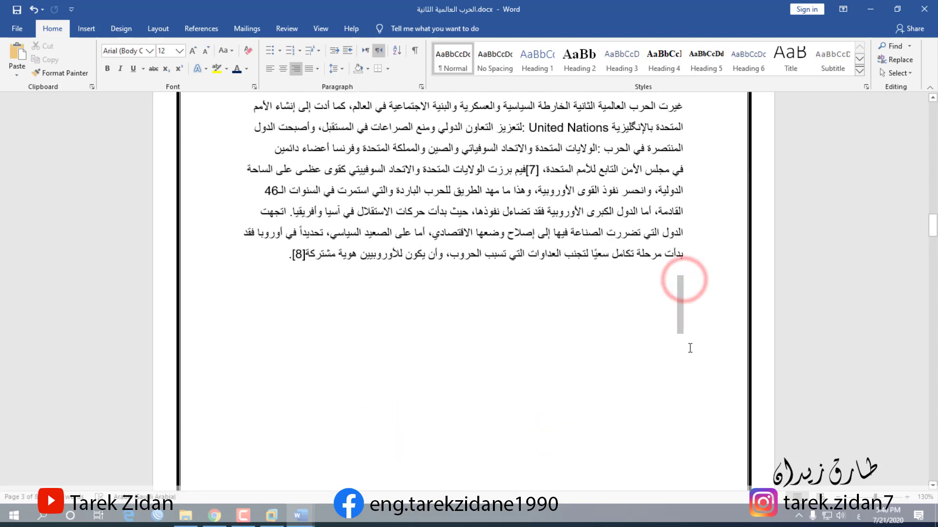
left_click_drag(690, 348, 674, 205)
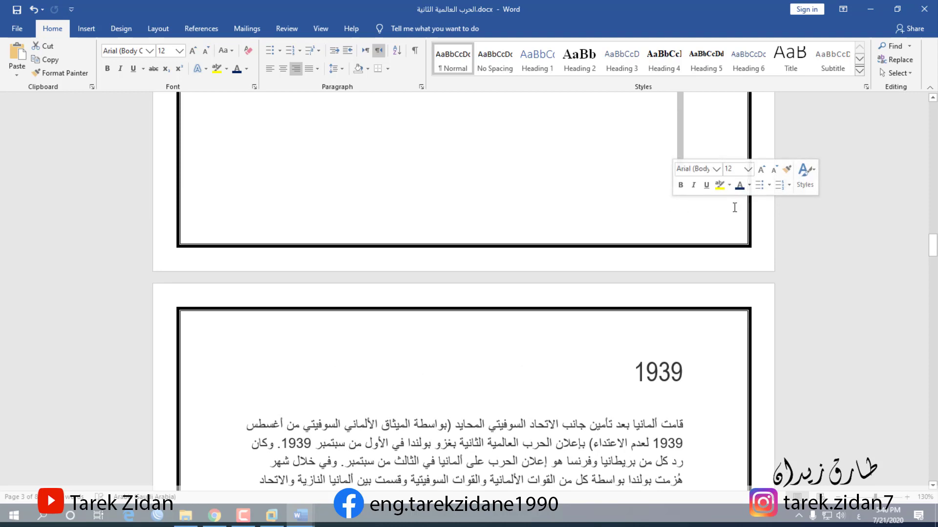
key("Delete")
key("BackSpace")
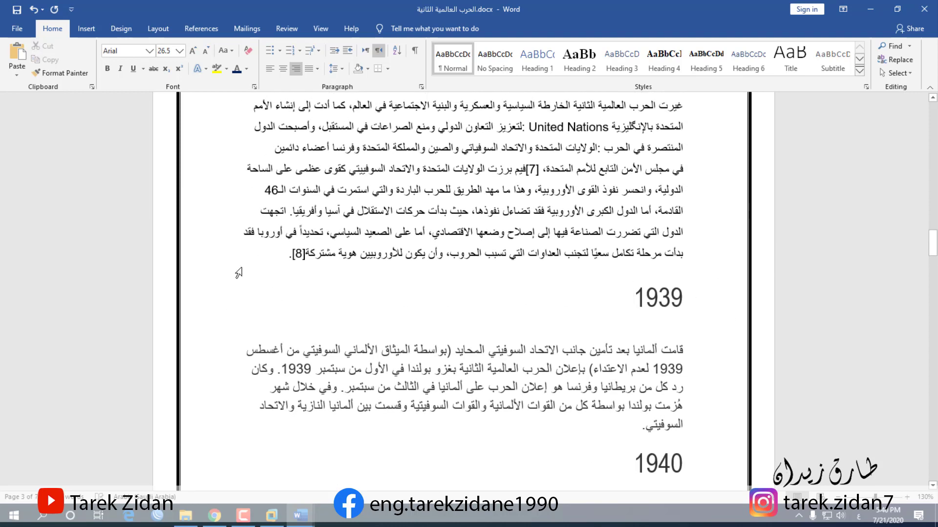
- Insert a page break after "هوية مشتركة[8]" on page 3 and remove the empty line above the 1939 heading
left_click(285, 256)
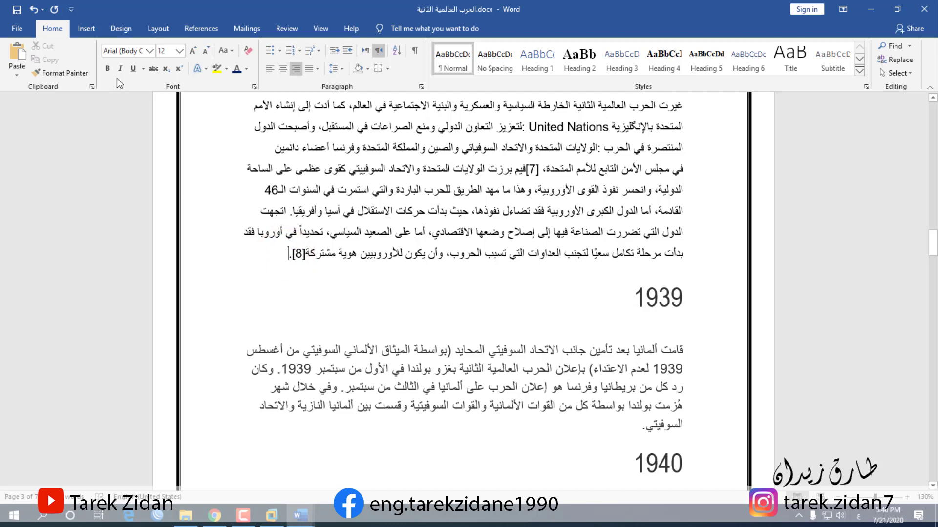
left_click(88, 27)
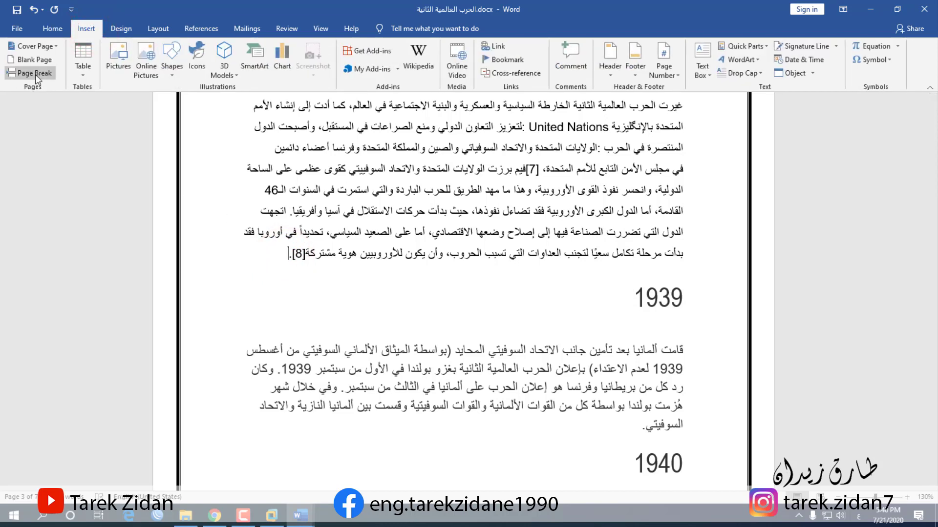
left_click(35, 74)
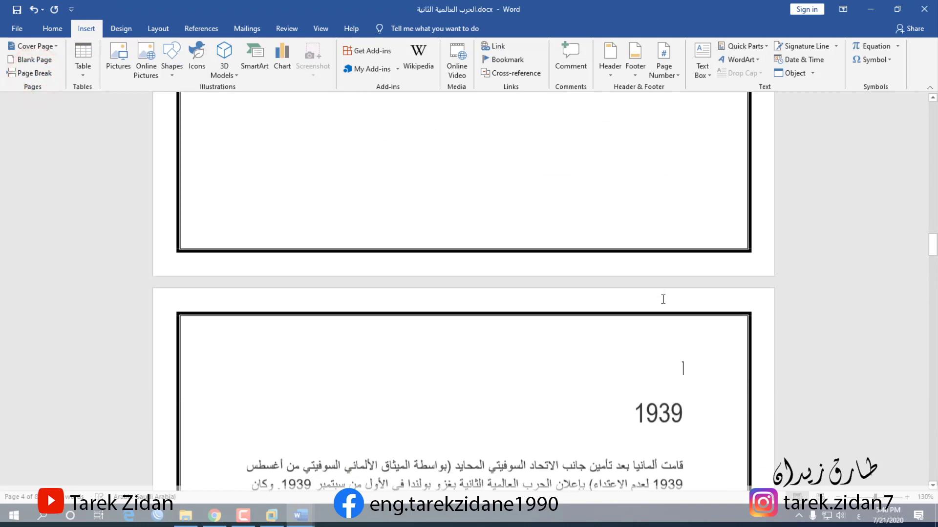
left_click(674, 363)
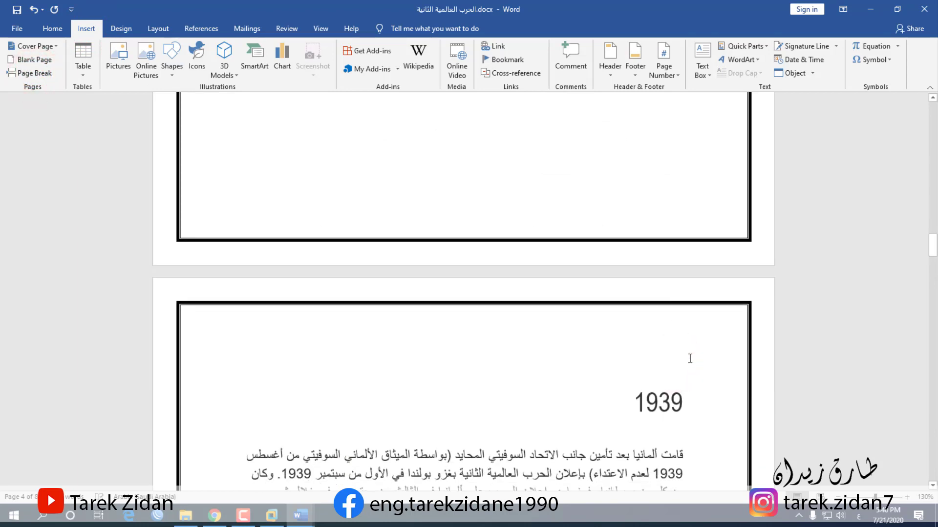
key("BackSpace")
scroll(718, 371, "down", 3)
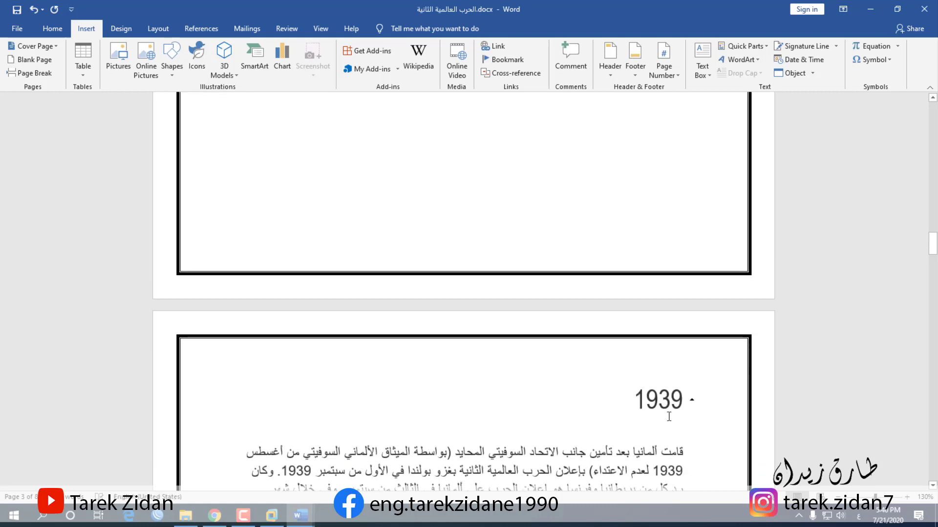
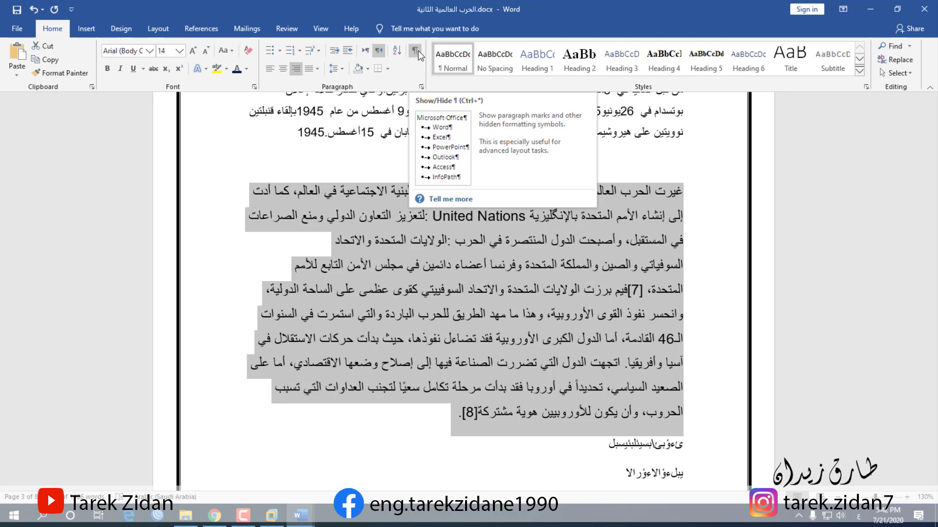
- Show the paragraph marks and hidden formatting symbols, and examine the page break before the 1939 heading
left_click(418, 50)
scroll(500, 276, "down", 5)
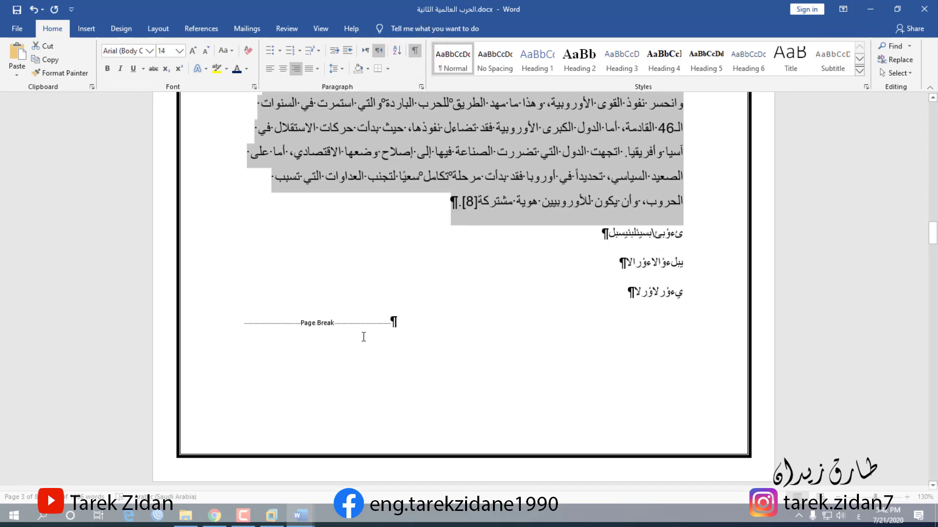
left_click(401, 302)
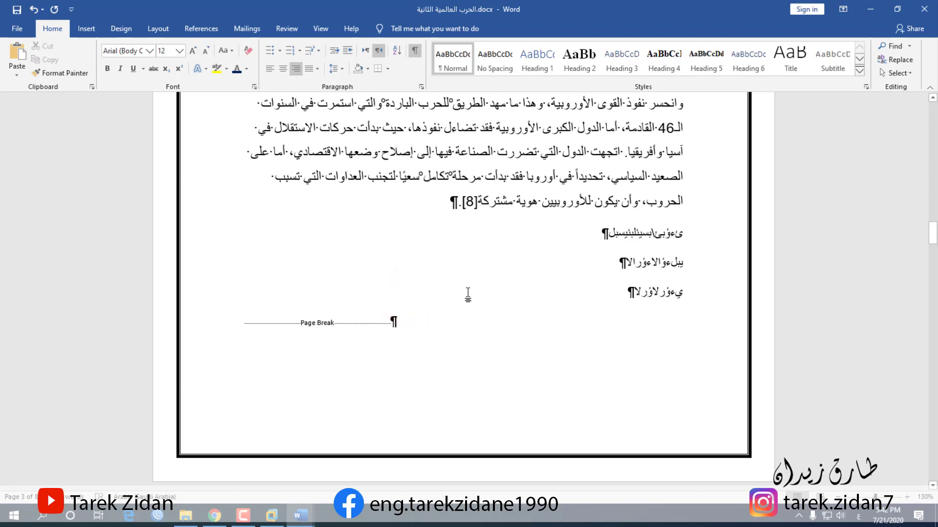
scroll(571, 287, "down", 3)
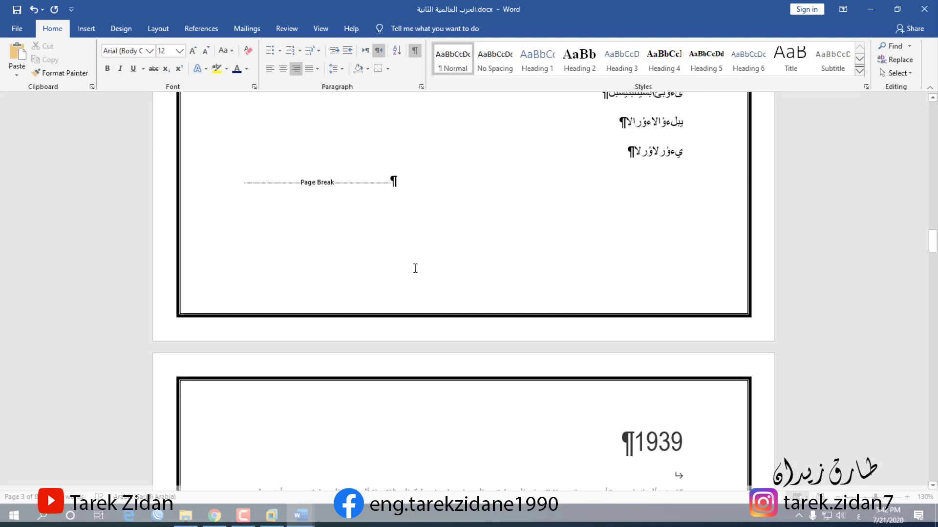
- Delete the page break above the 1939 heading and add two empty paragraphs after the last filler line
left_click(397, 179)
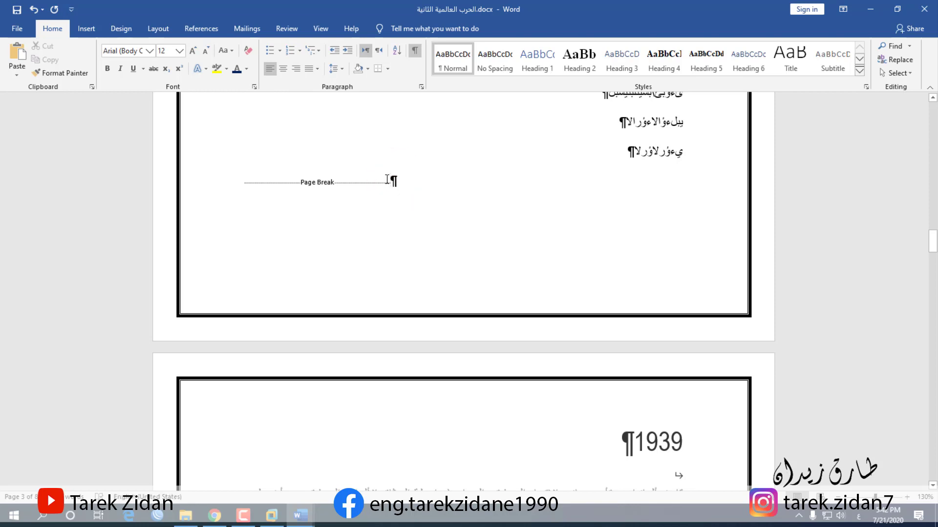
key("BackSpace")
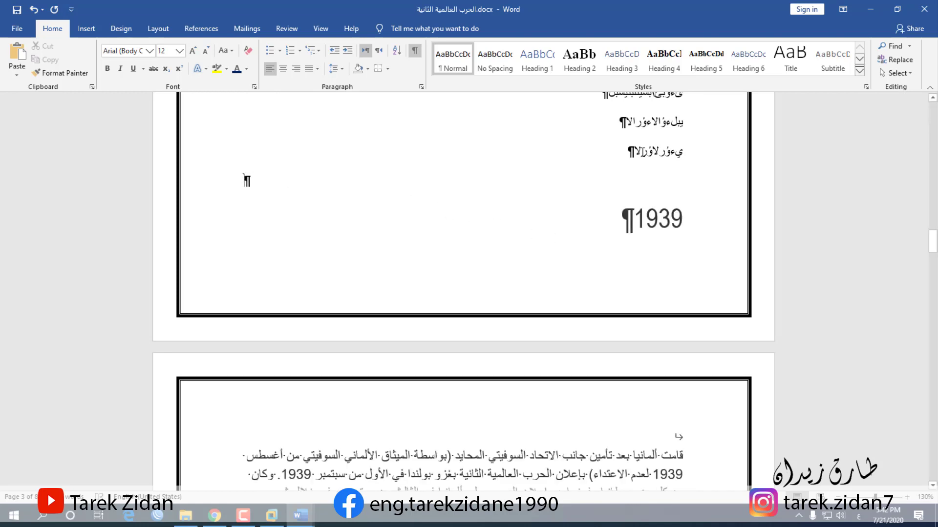
left_click(635, 152)
key("Return")
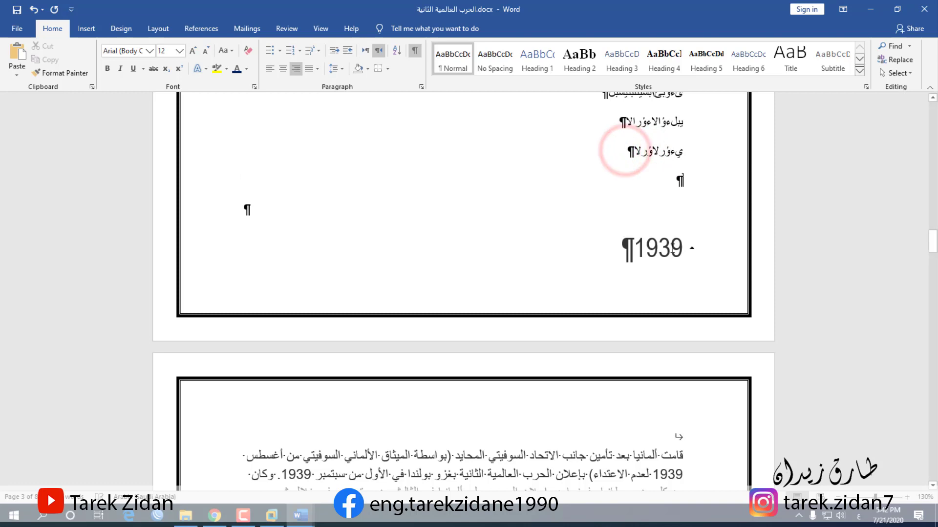
key("Return")
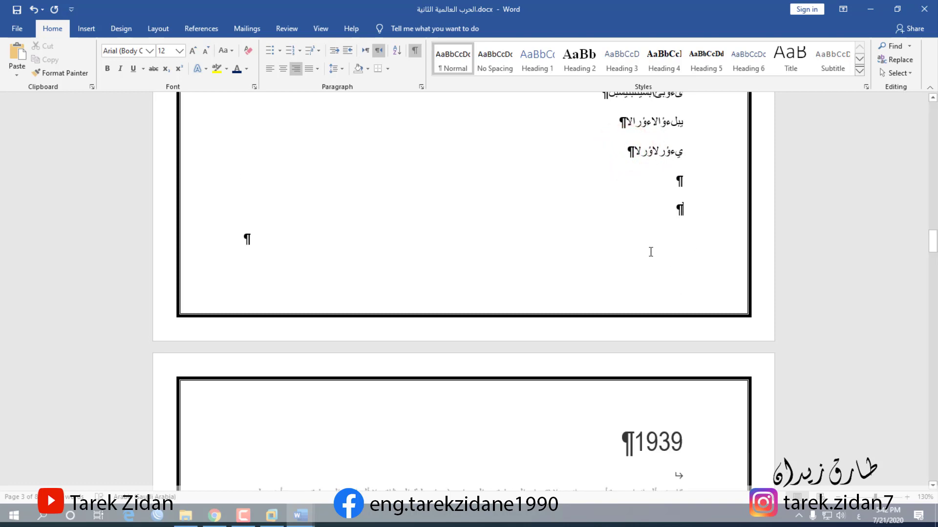
- Delete the three filler lines below the page 3 text and hide the formatting symbols
scroll(650, 252, "up", 3)
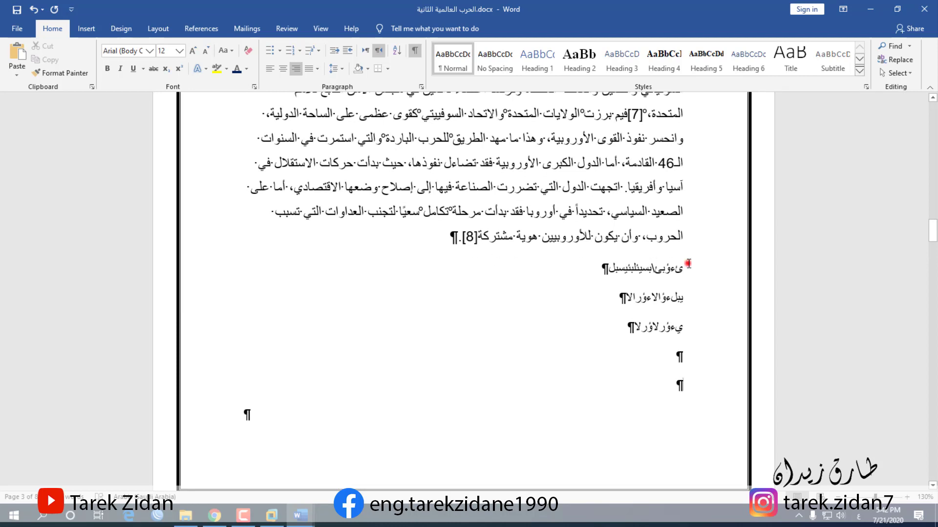
left_click_drag(688, 264, 594, 330)
key("Delete")
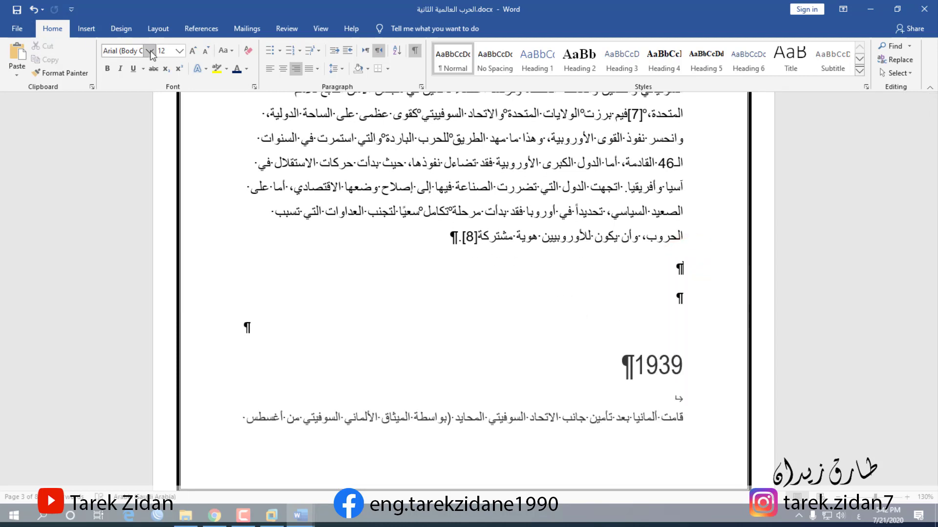
left_click(415, 50)
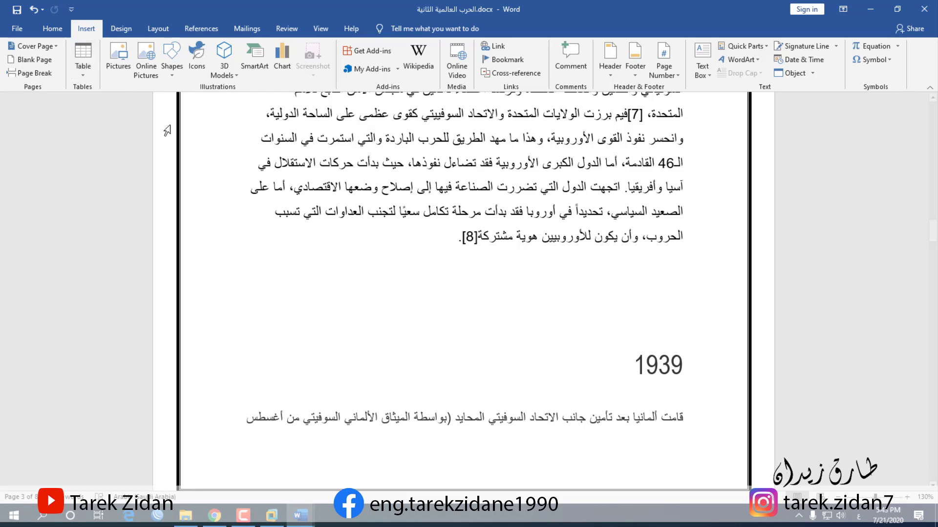
- Draw an oval about 1.46" high and 1.86" wide beside the 1939 heading, with yellow fill and red outline
left_click(175, 75)
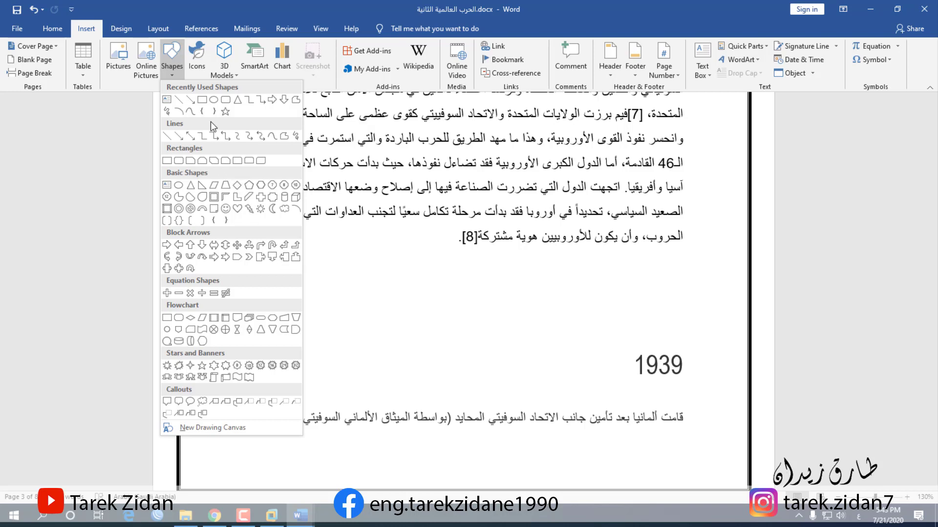
left_click(214, 101)
mouse_move(411, 260)
left_mouse_down()
mouse_move(404, 289)
mouse_move(268, 356)
mouse_move(274, 367)
left_mouse_up()
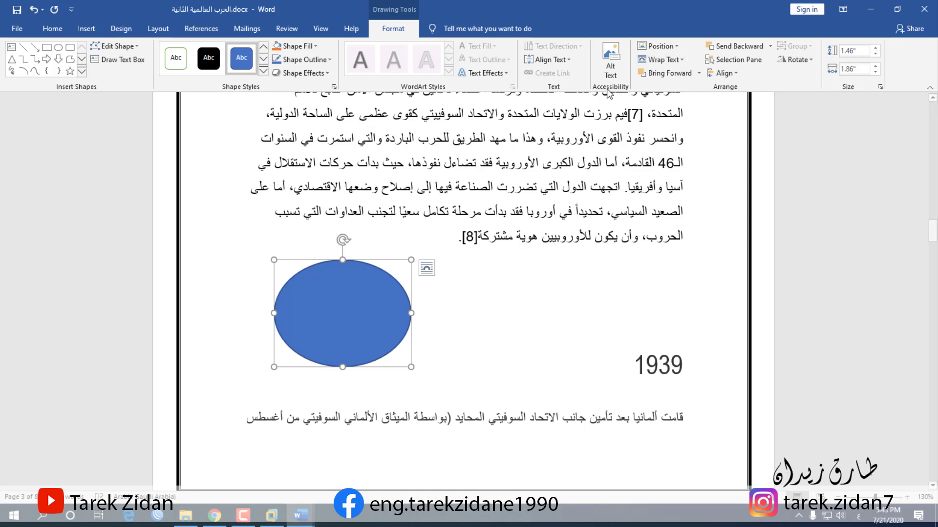
left_click(313, 46)
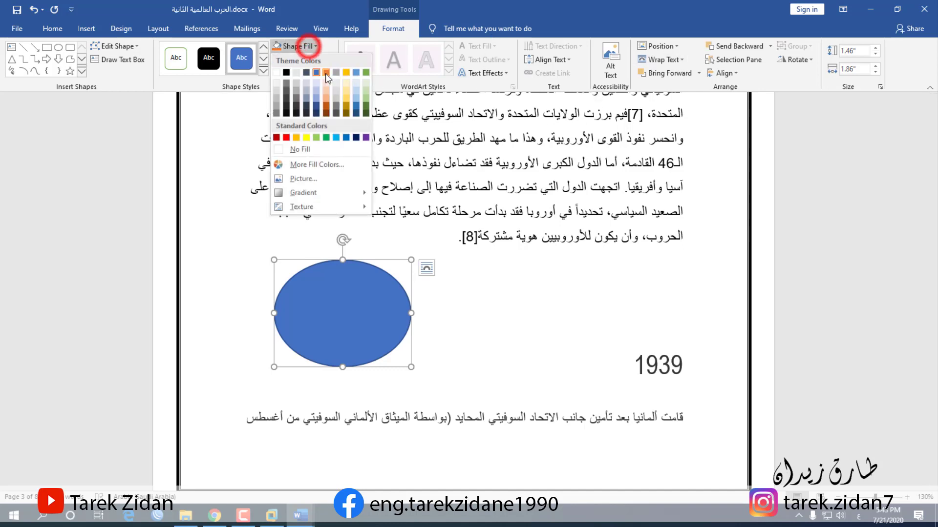
left_click(306, 137)
left_click(307, 59)
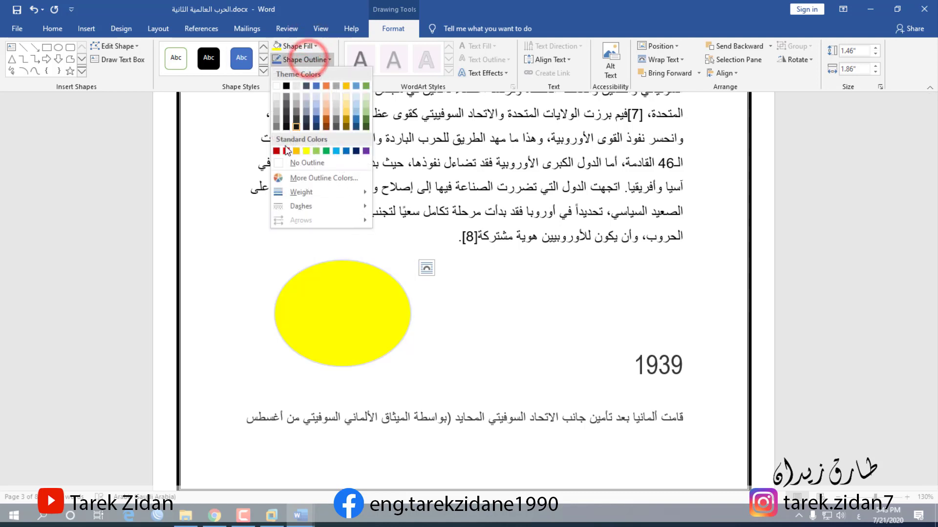
left_click(286, 151)
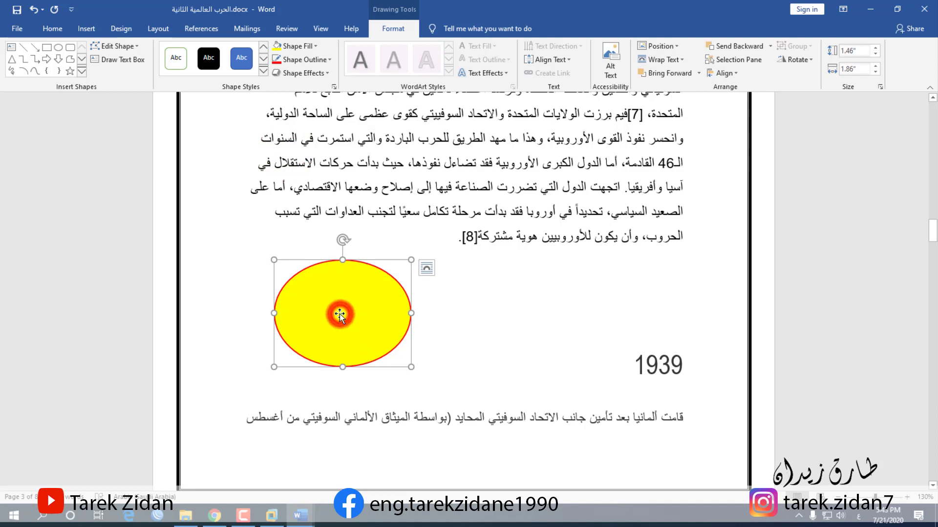
- Add the text "بلاالبلايبل" inside the yellow oval and colour it black
left_click(339, 315)
type("بلالبلابيل")
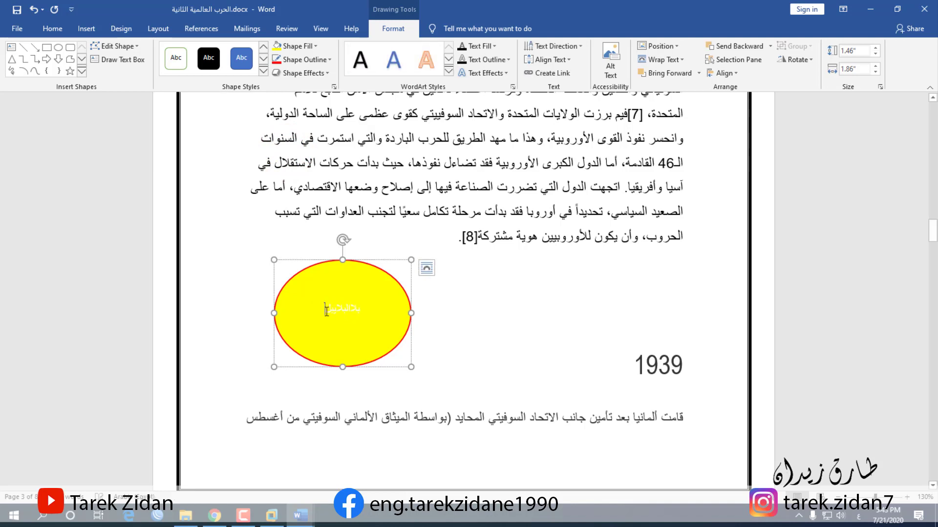
left_click_drag(323, 311, 358, 297)
left_click(363, 296)
triple_click(347, 309)
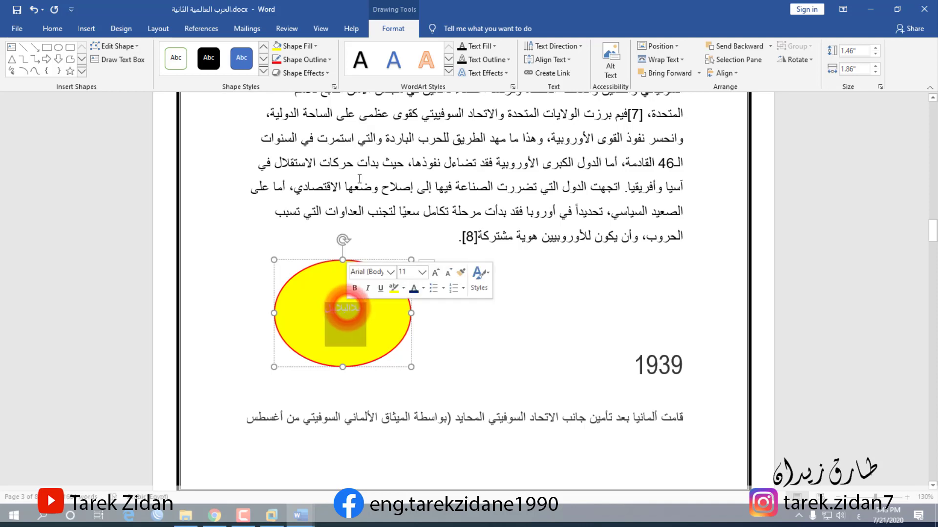
left_click(494, 47)
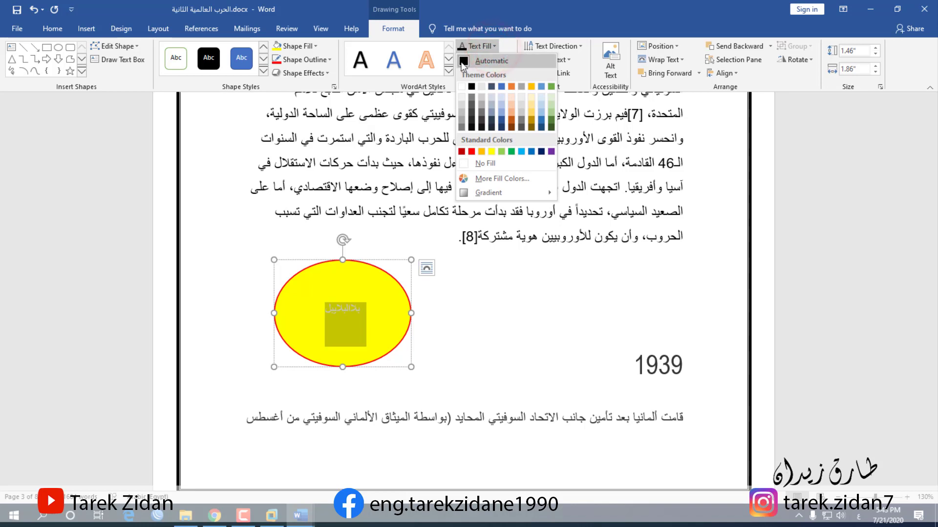
left_click(462, 62)
left_click(479, 45)
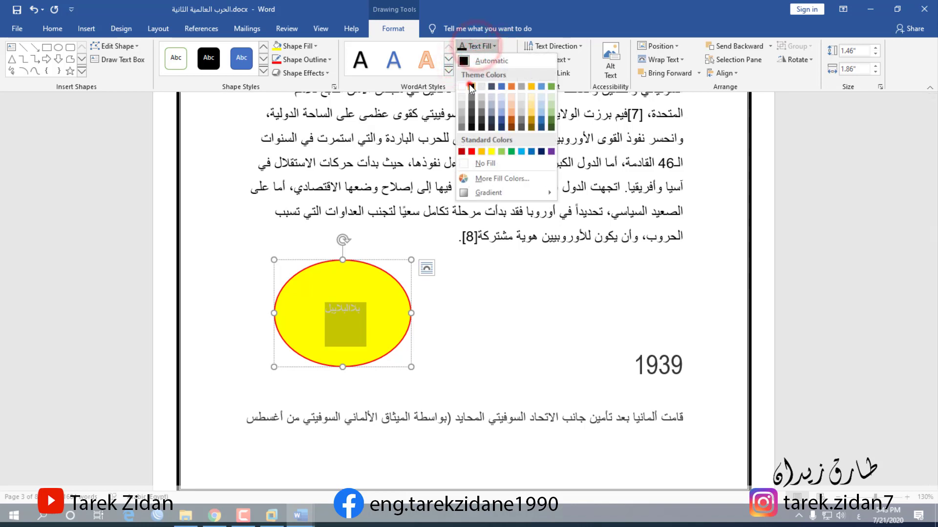
left_click(469, 84)
left_click(394, 309)
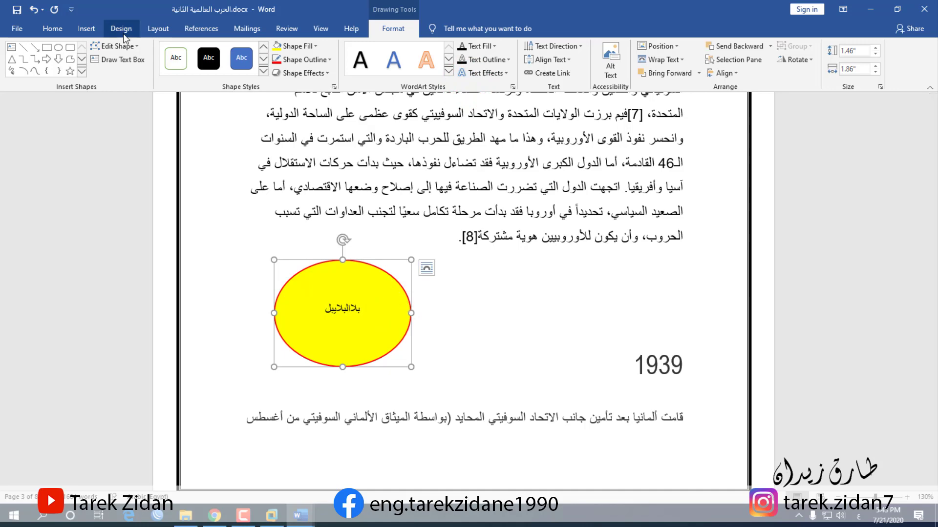
- Delete the yellow oval above the 1939 heading
left_click(83, 28)
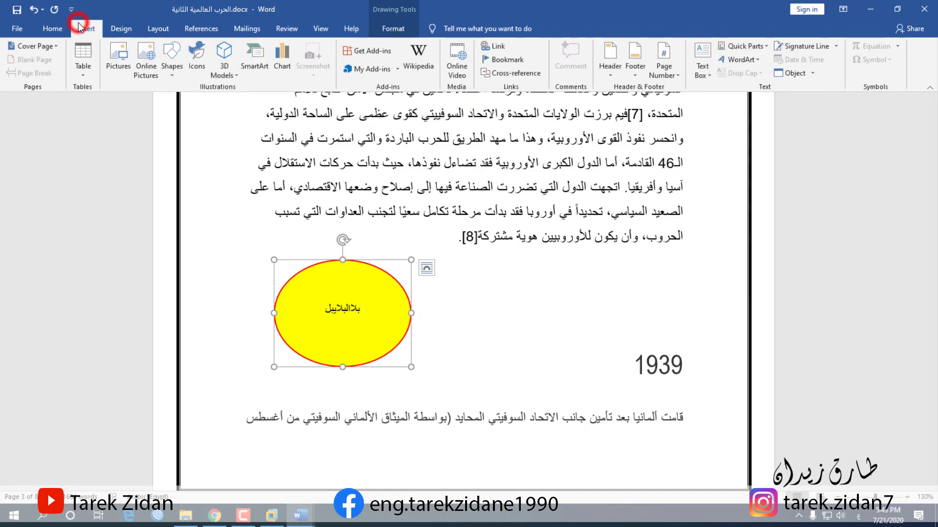
left_click(173, 73)
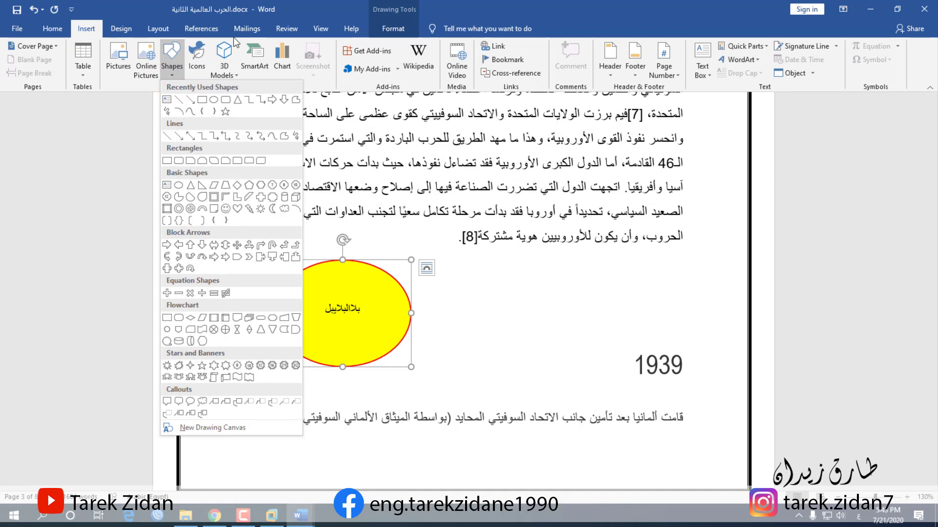
left_click(296, 9)
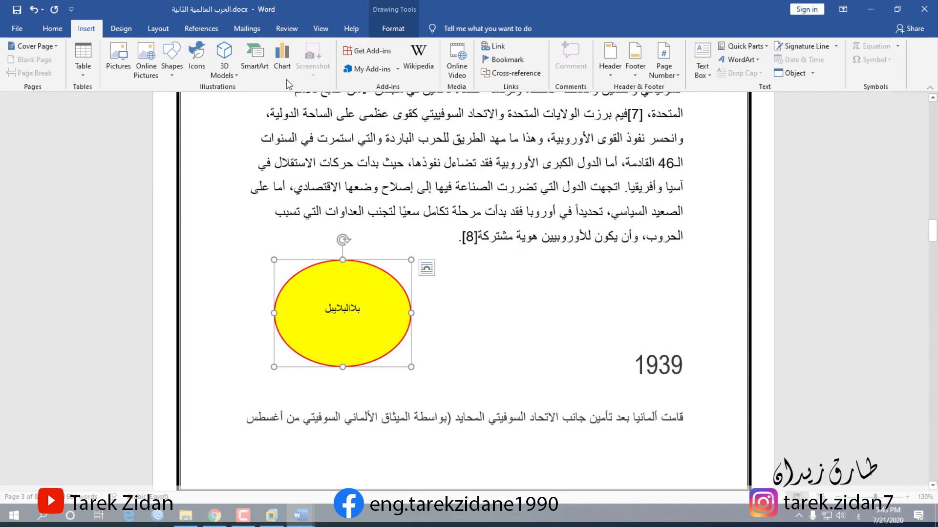
right_click(361, 278)
left_click(337, 276)
key("Delete")
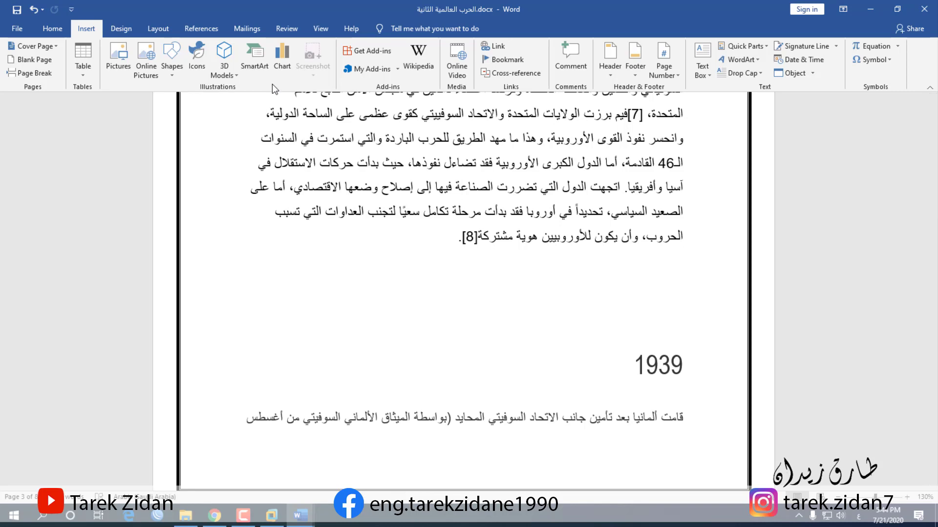
- Examine the chart types available for insertion, previewing Column, Line, Pie, Bar, Area, X Y (Scatter) and Map
left_click(277, 49)
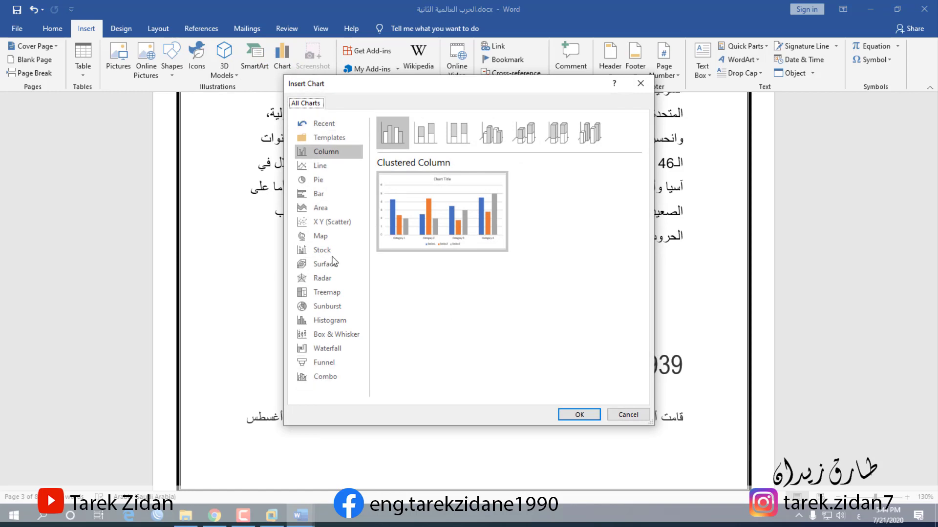
mouse_move(471, 236)
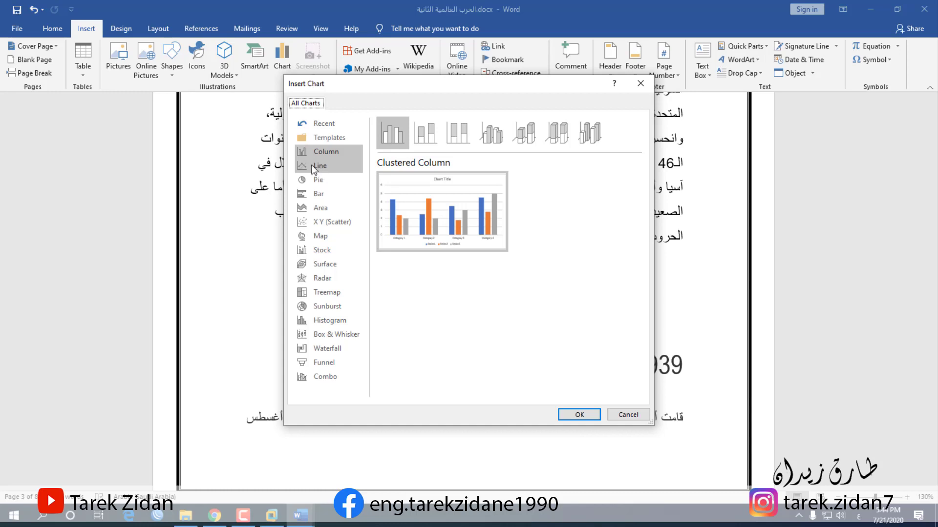
left_click(316, 167)
mouse_move(441, 216)
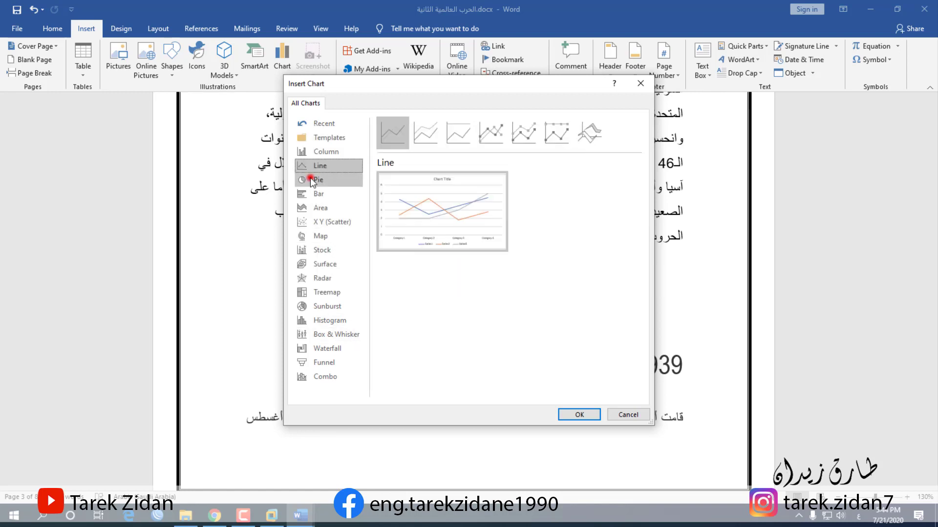
left_click(311, 180)
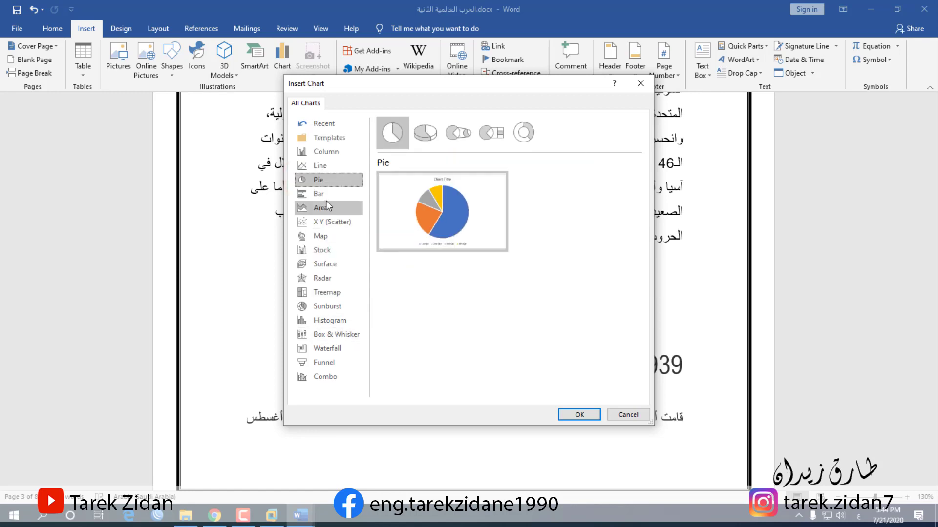
left_click(324, 197)
left_click(322, 208)
left_click(324, 221)
left_click(325, 236)
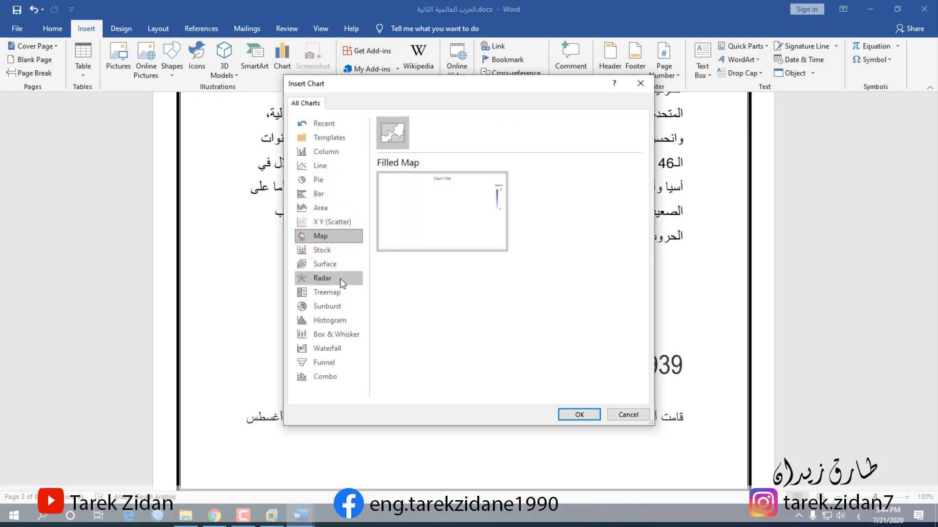
left_click(335, 183)
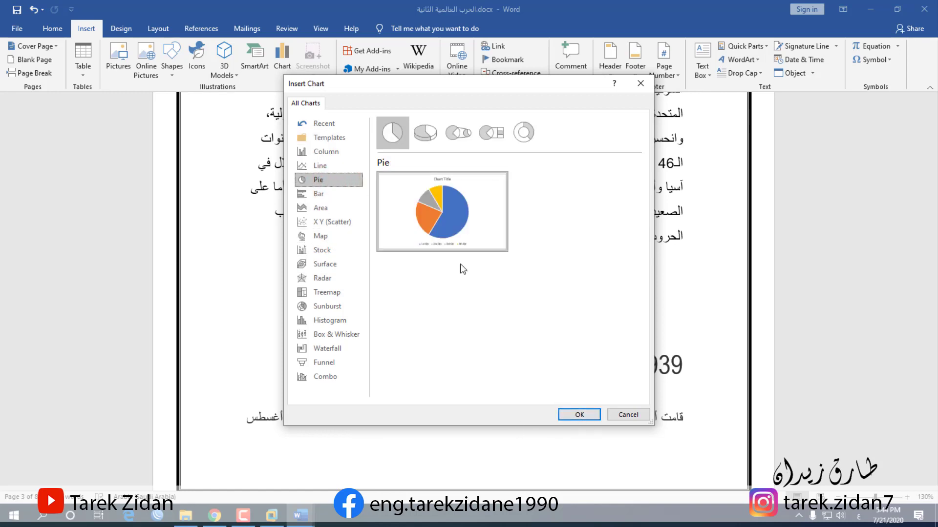
- Insert a clustered column chart and enlarge its data sheet window to show more rows and columns
left_click(326, 152)
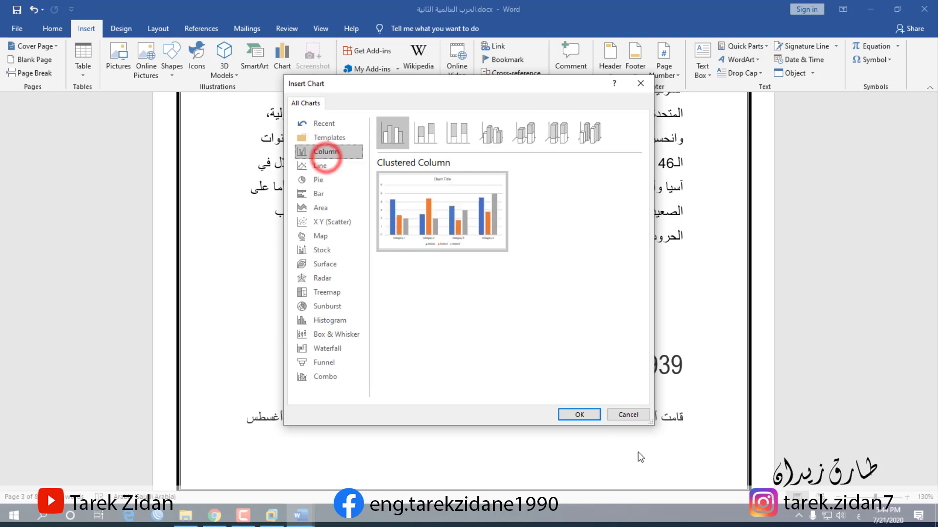
left_click(578, 415)
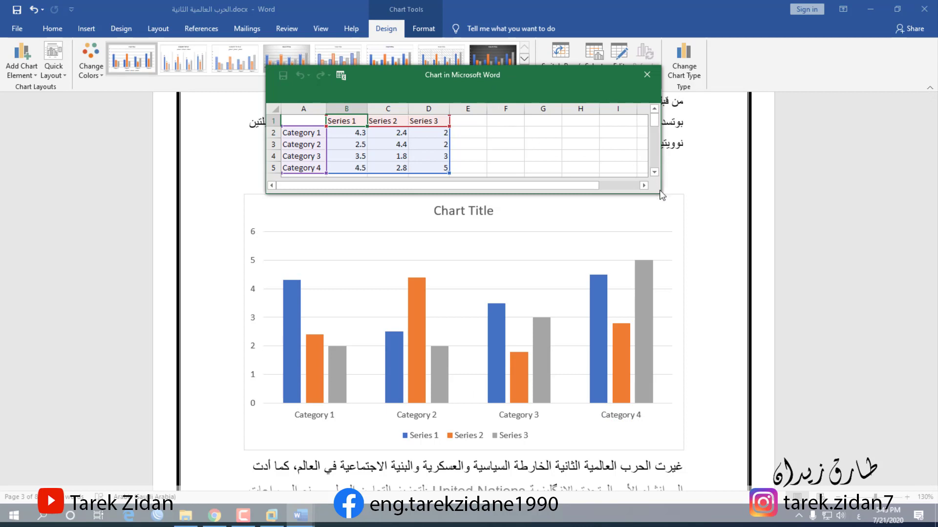
left_click_drag(662, 198, 692, 234)
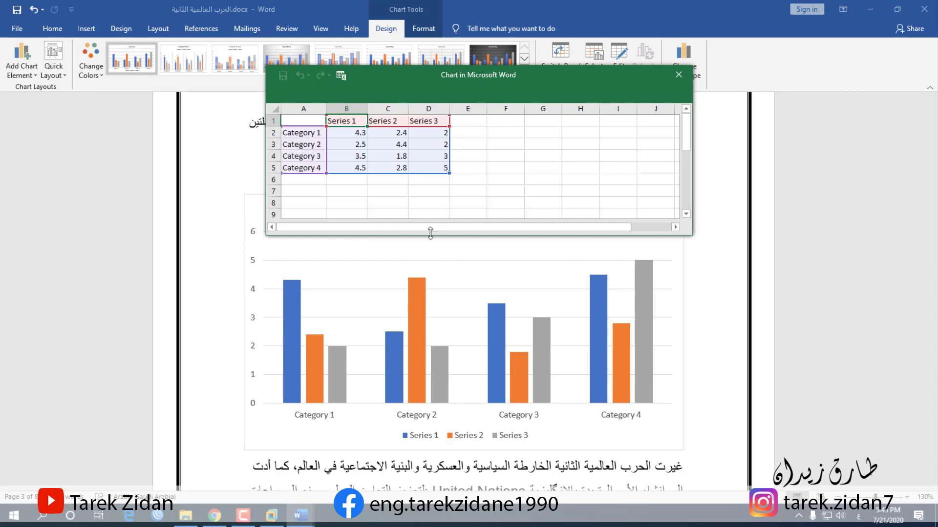
- Replace the Category 1 and Category 2 labels in the chart data with two people's first names in English letters
left_click(306, 134)
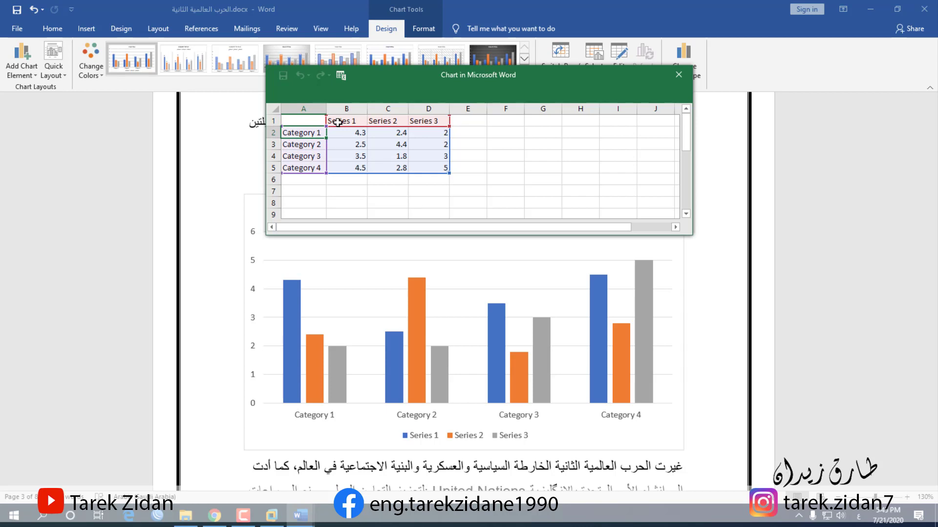
type("فشقث")
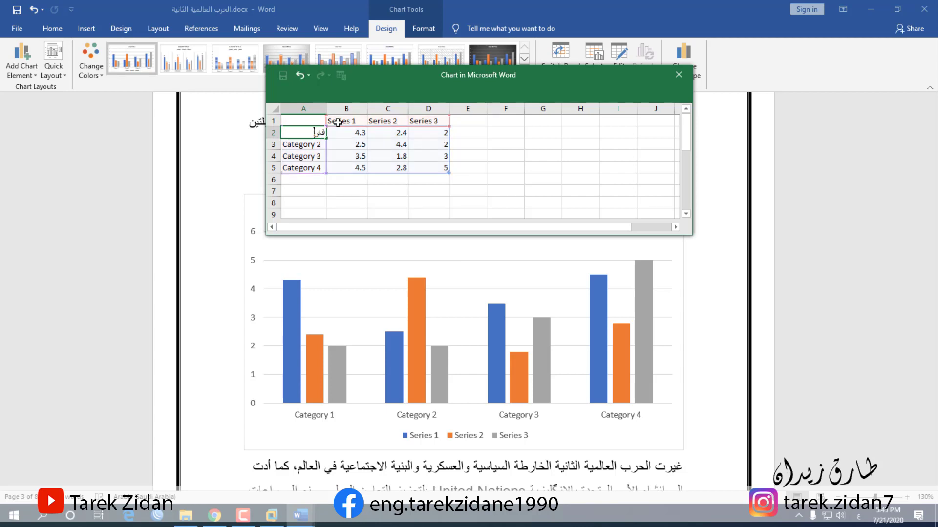
key("BackSpace")
key("BackSpace")
key("BackSpace")
key("BackSpace")
key("alt+shift")
type("tare")
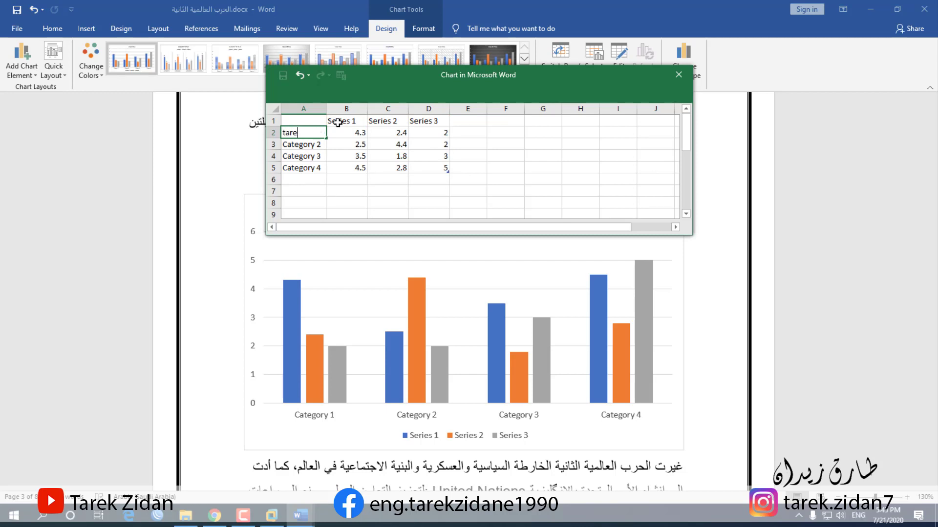
type("k")
key("Return")
type("ahmed")
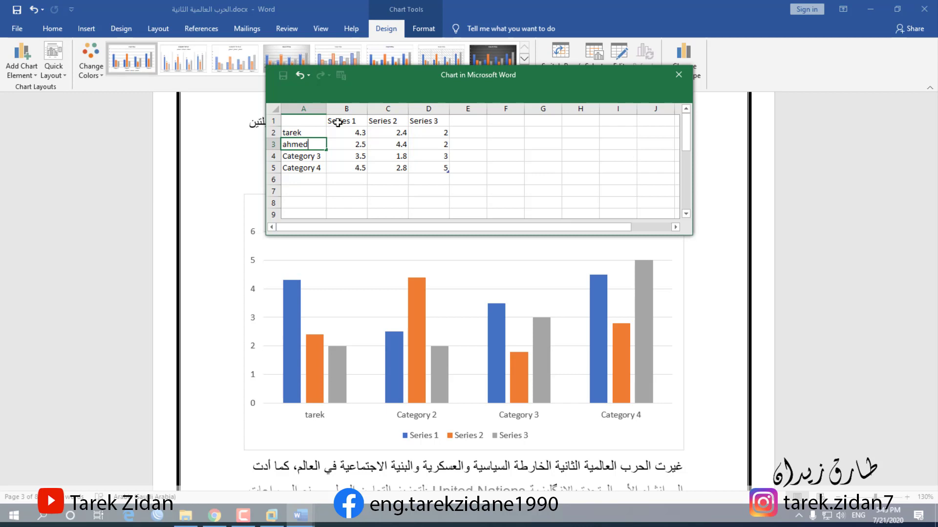
key("Return")
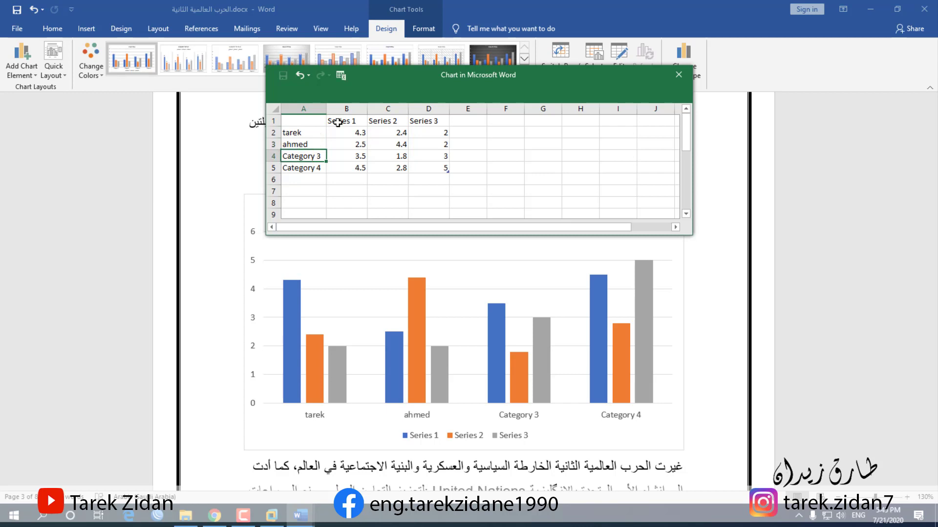
- Replace the Category 3 and Category 4 labels in the chart data with two more people's first names
type("sarah")
key("Return")
type("nou")
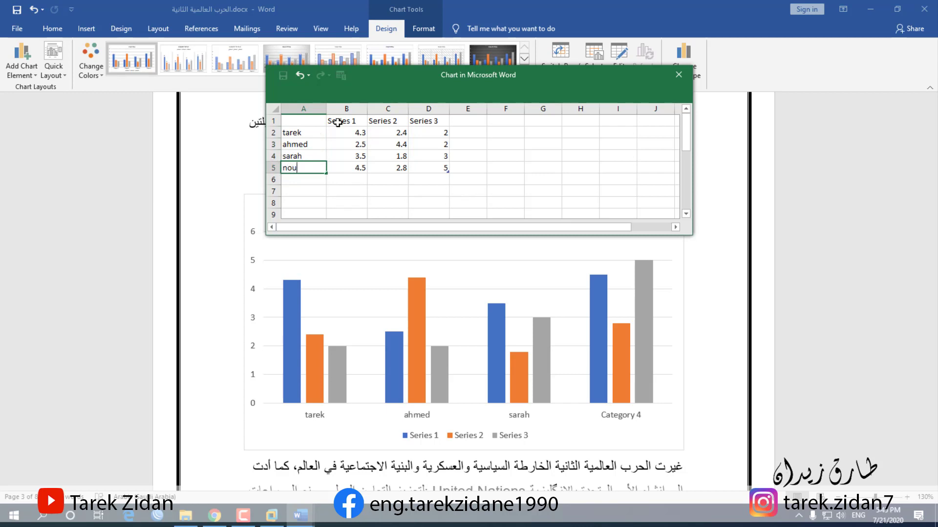
key("Up")
key("Up")
key("Up")
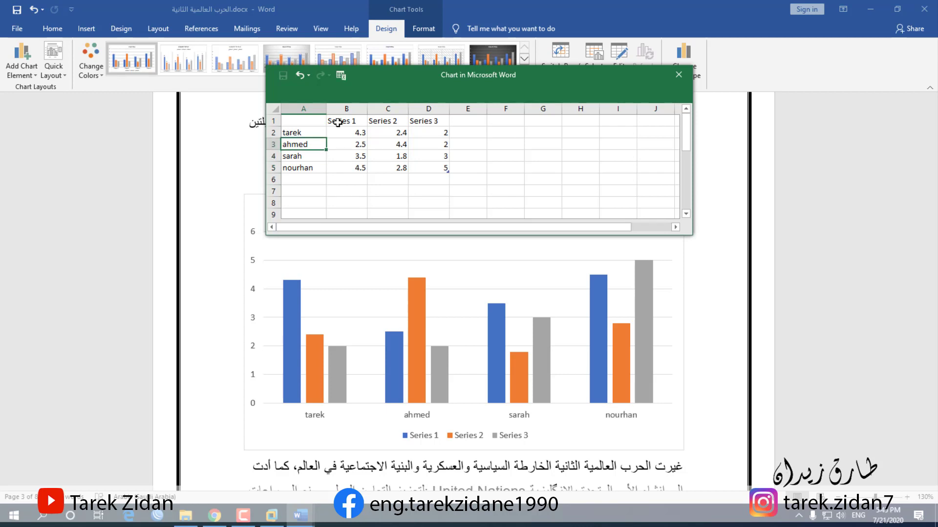
- Rename the three series headers in the chart data as math, arabic and english
left_click(338, 123)
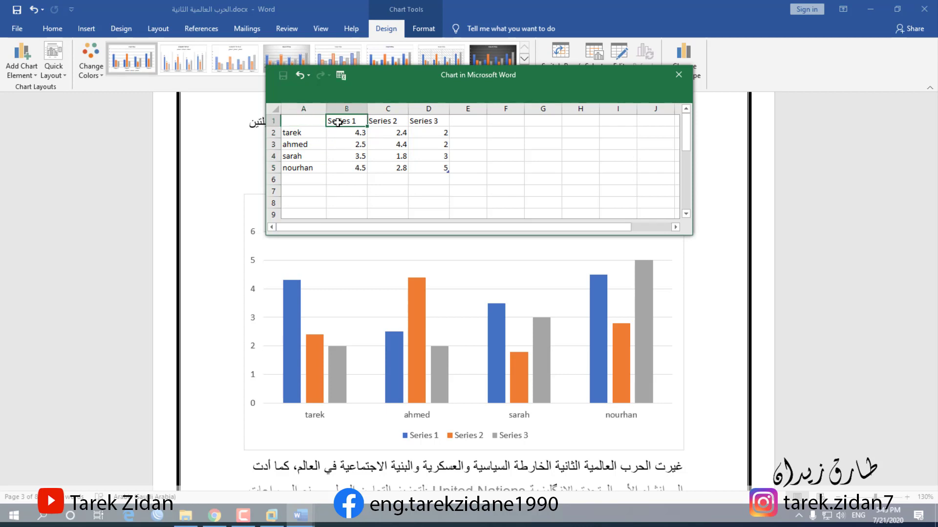
type("math")
key("Tab")
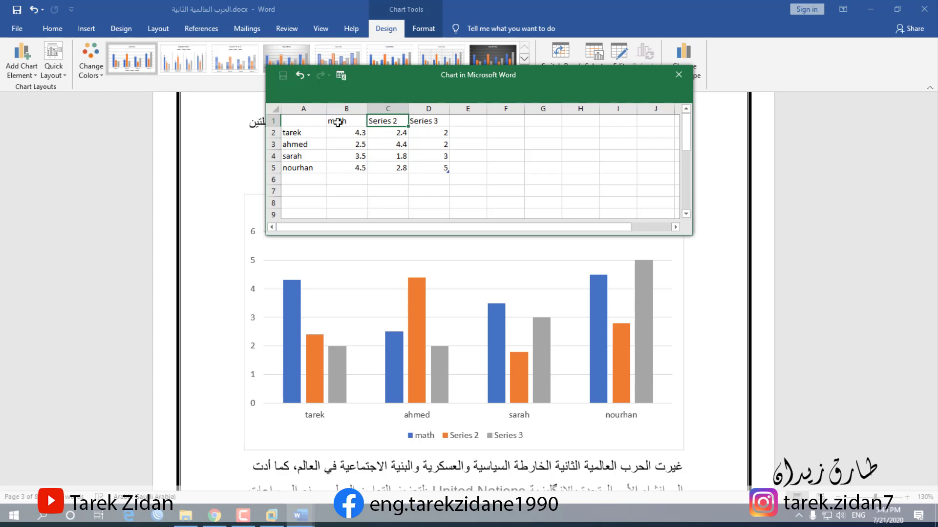
type("arabic")
key("Tab")
type("e")
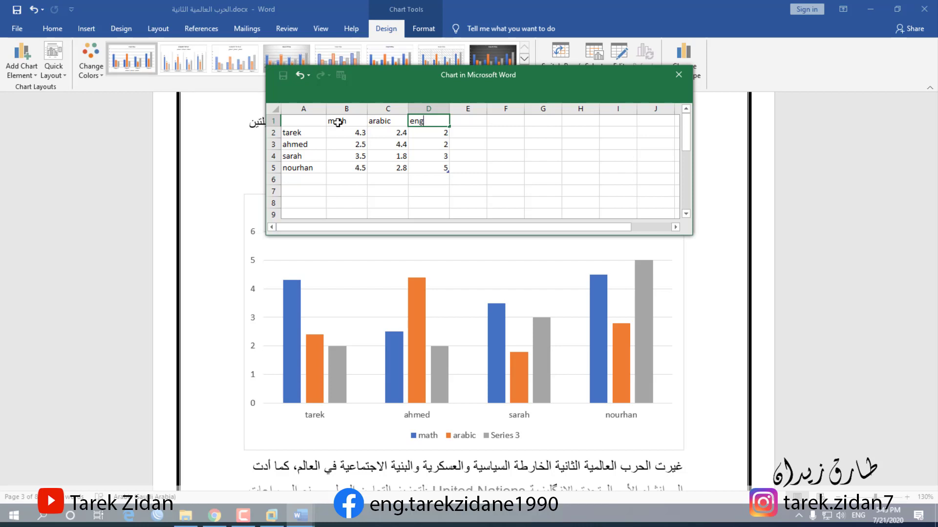
type("nglish")
left_click(489, 170)
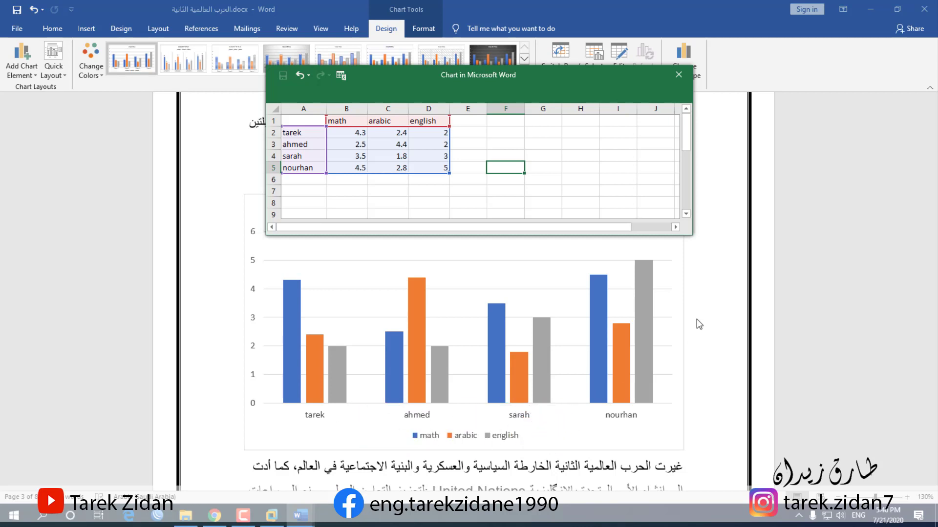
- Close the chart's data sheet and bring up the plot area's editing options
left_click(690, 81)
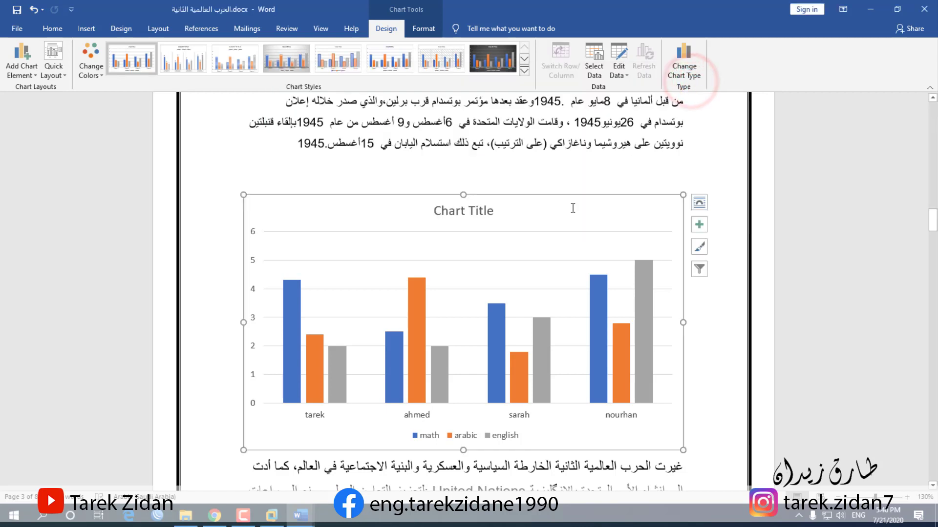
scroll(537, 244, "down", 1)
left_click(465, 285)
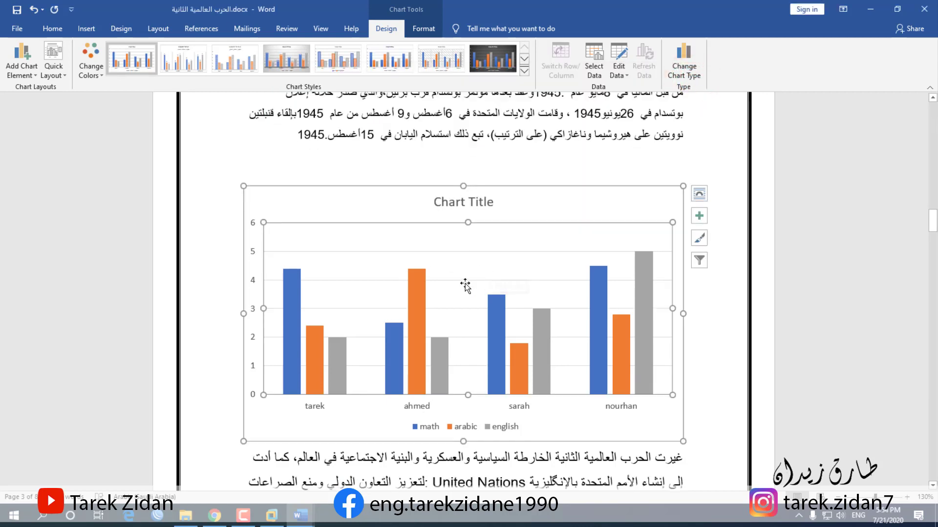
right_click(481, 272)
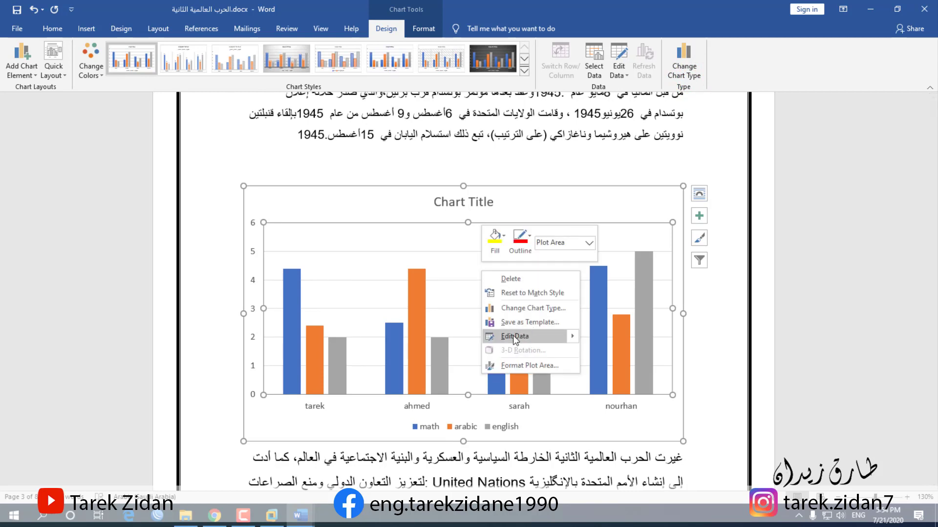
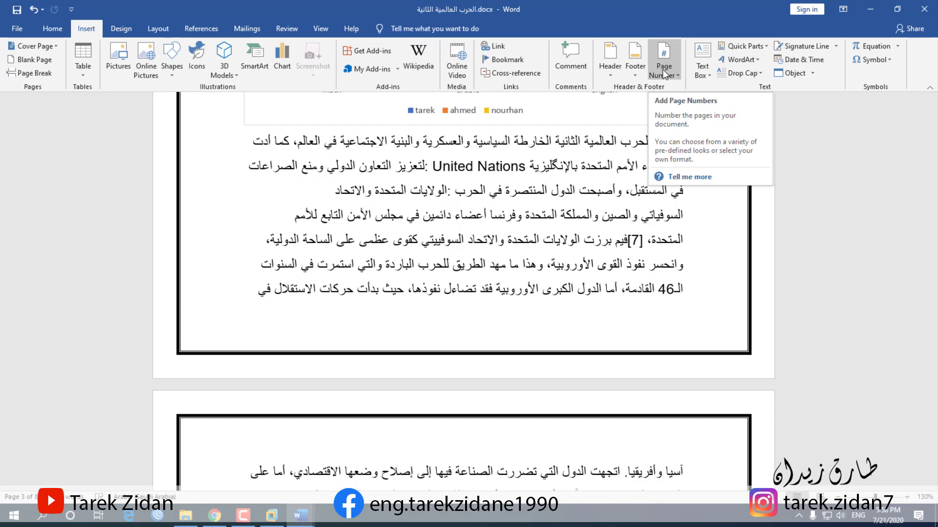
- Add page numbers at the bottom of the page in the Plain Number 1 style and return to the body text
left_click(656, 74)
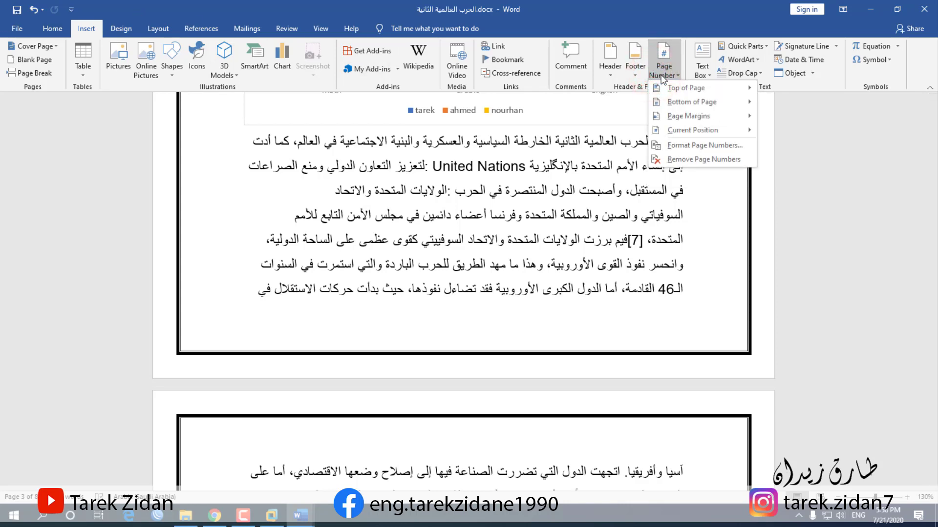
mouse_move(679, 88)
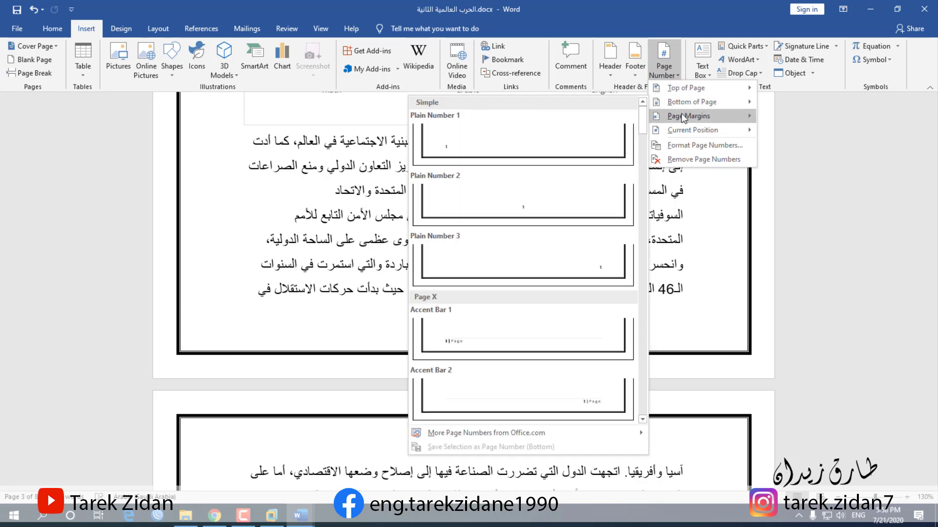
mouse_move(682, 117)
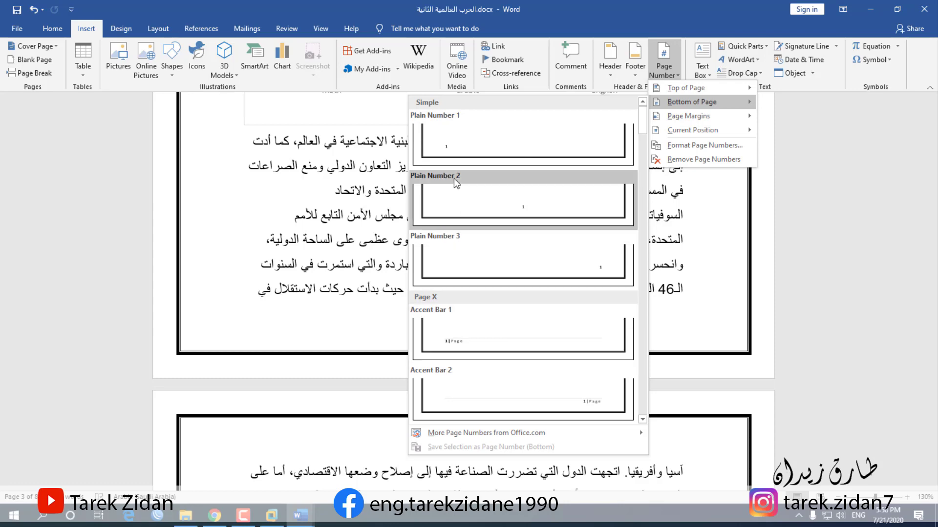
left_click(453, 146)
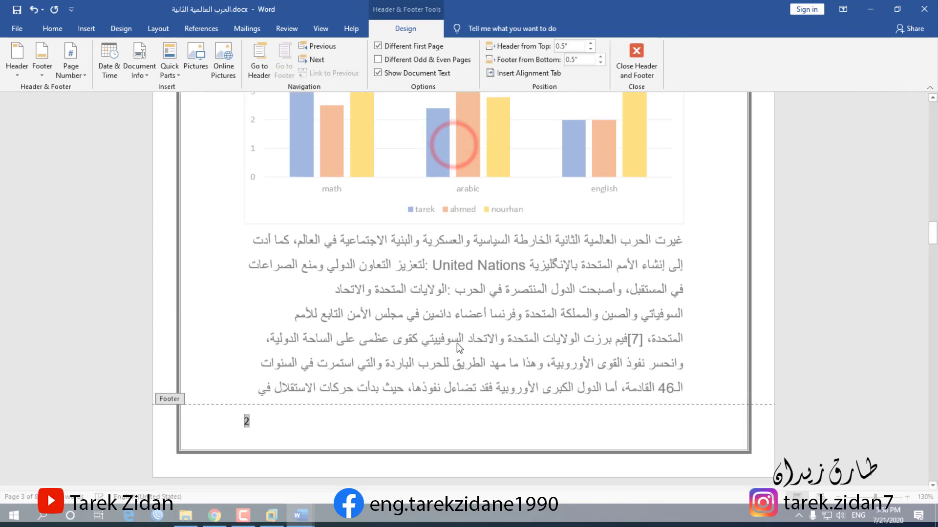
double_click(345, 338)
- Check the page numbers from the cover page onward, and briefly open the footer of the page numbered 1
scroll(499, 329, "up", 15)
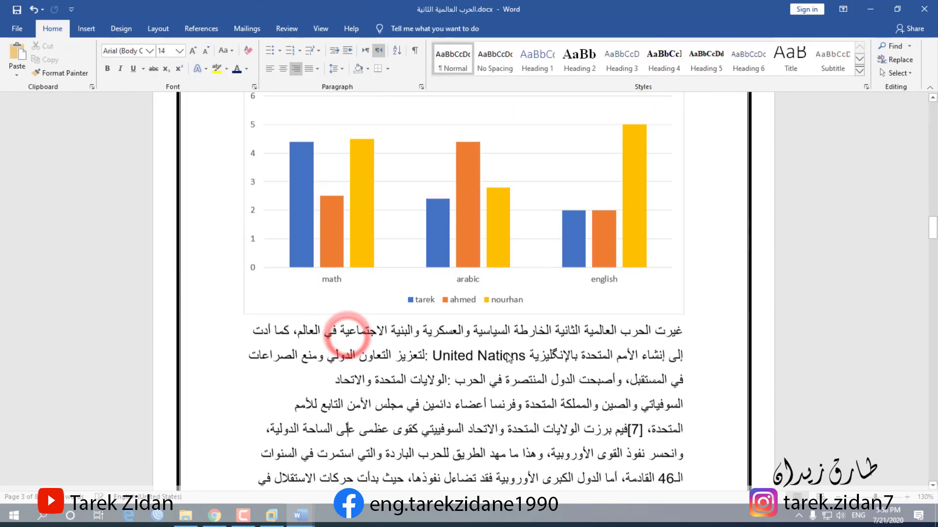
scroll(499, 329, "up", 4)
scroll(331, 347, "down", 11)
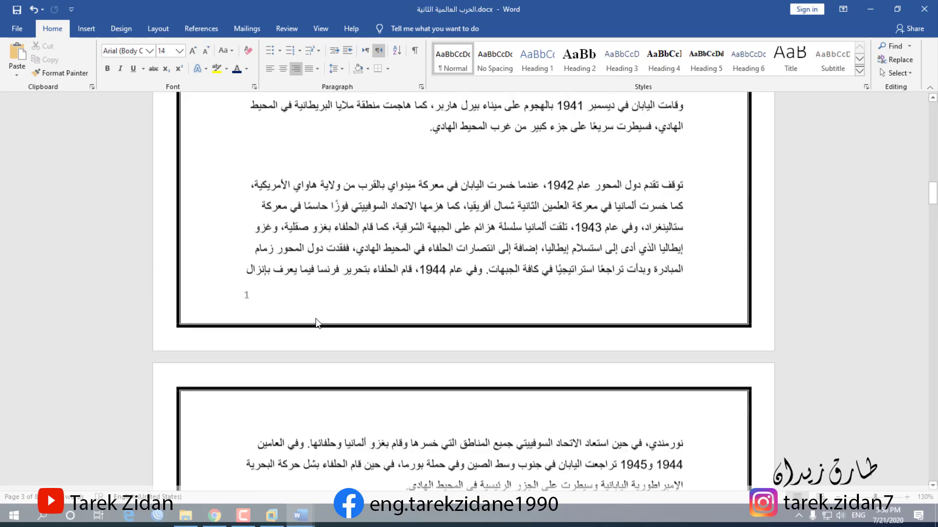
scroll(332, 347, "down", 20)
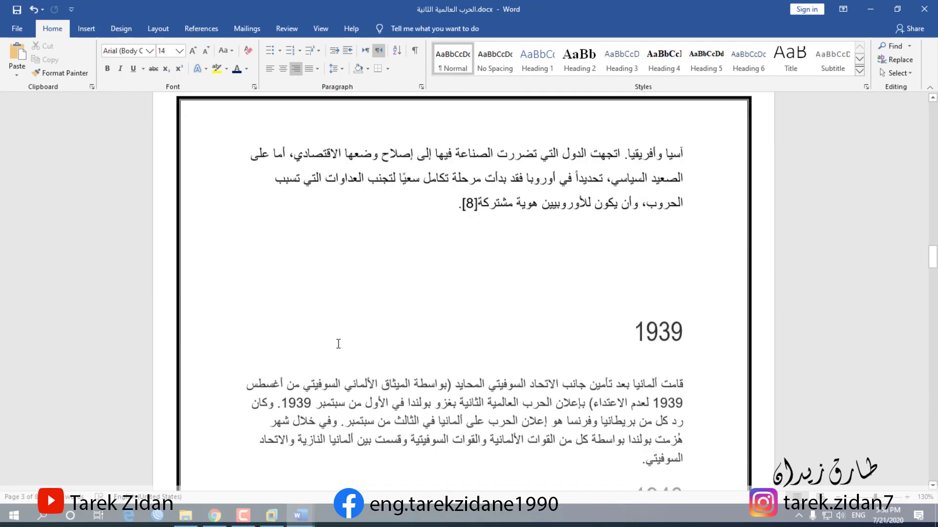
left_click_drag(933, 289, 917, 115)
scroll(625, 317, "down", 10)
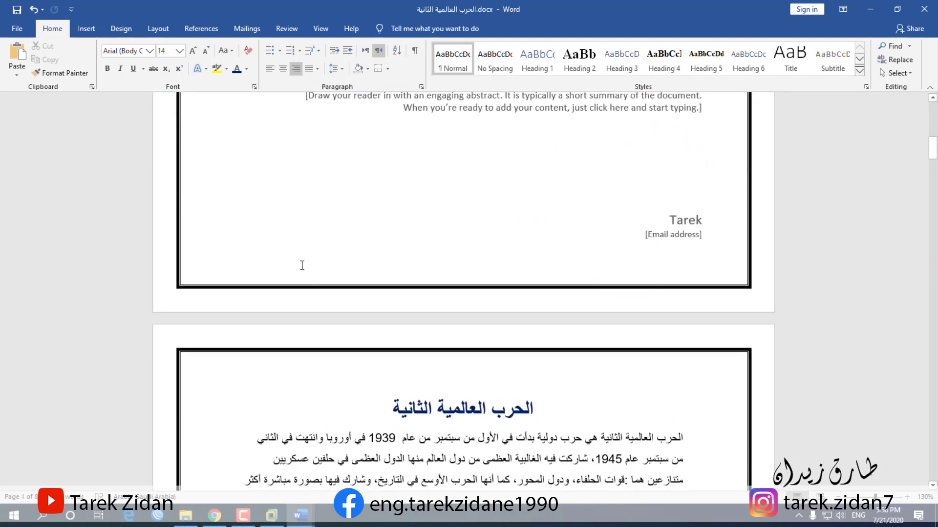
scroll(491, 445, "down", 6)
scroll(495, 451, "down", 6)
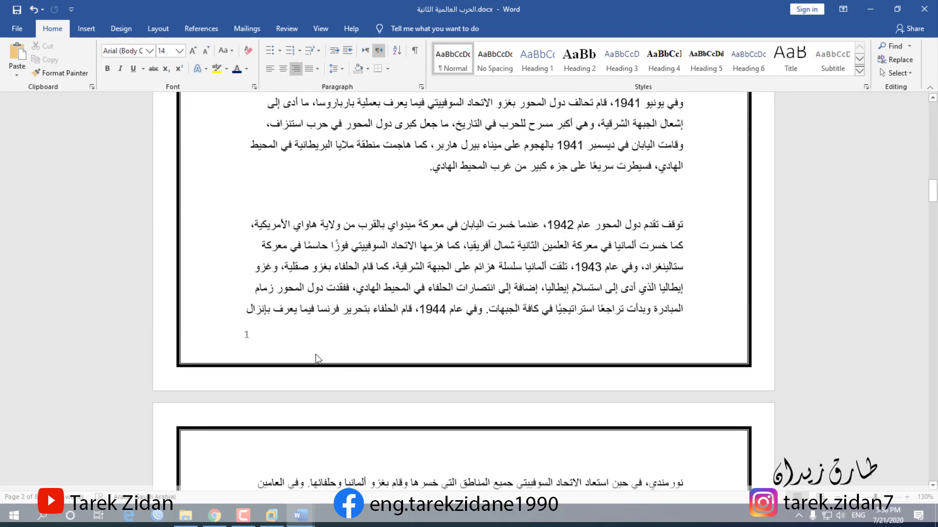
double_click(264, 339)
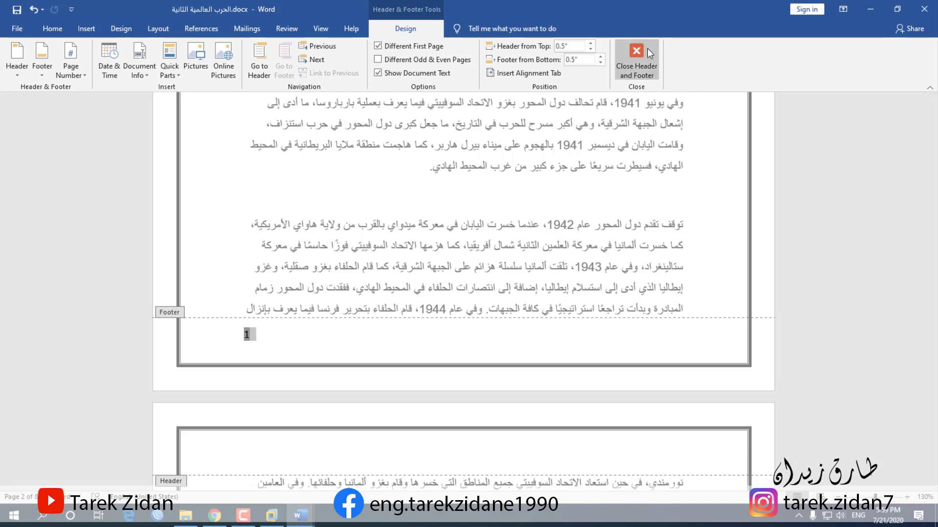
left_click(644, 60)
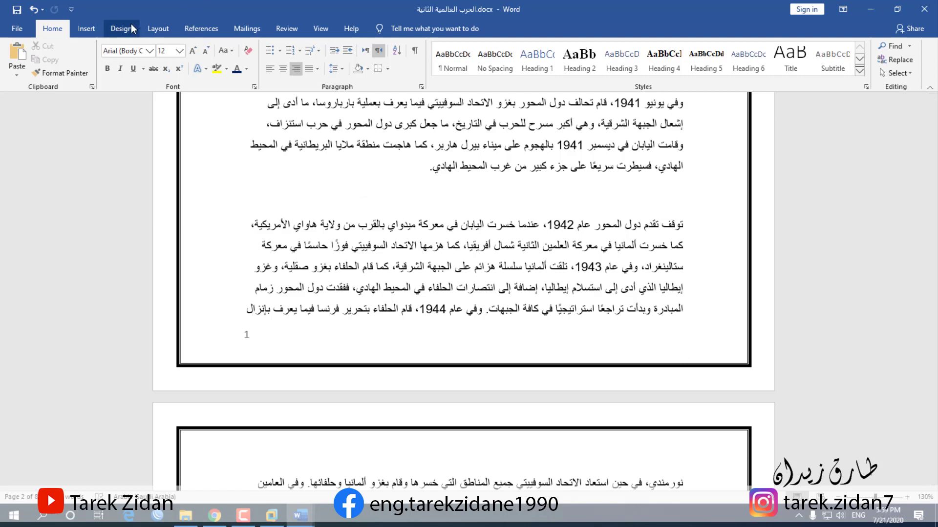
- Insert the built-in Blank (Three Columns) footer into the document
left_click(86, 29)
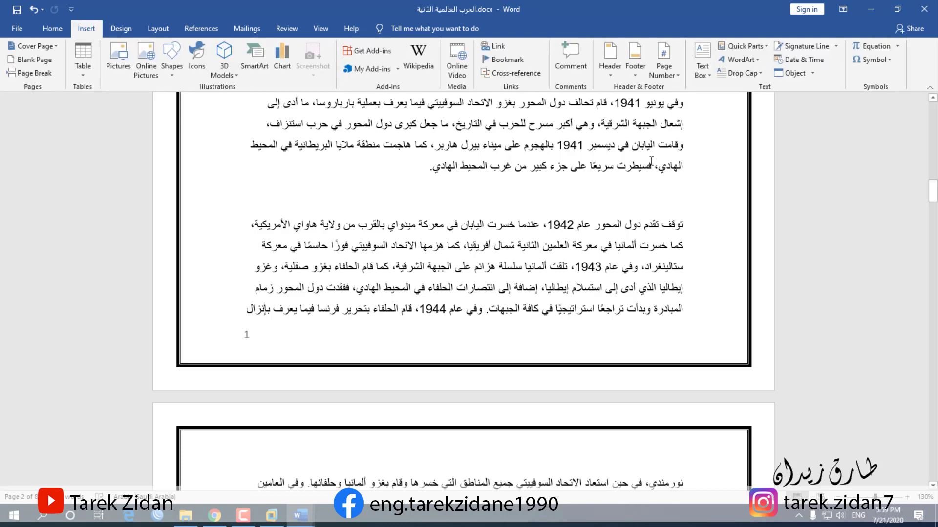
left_click(636, 75)
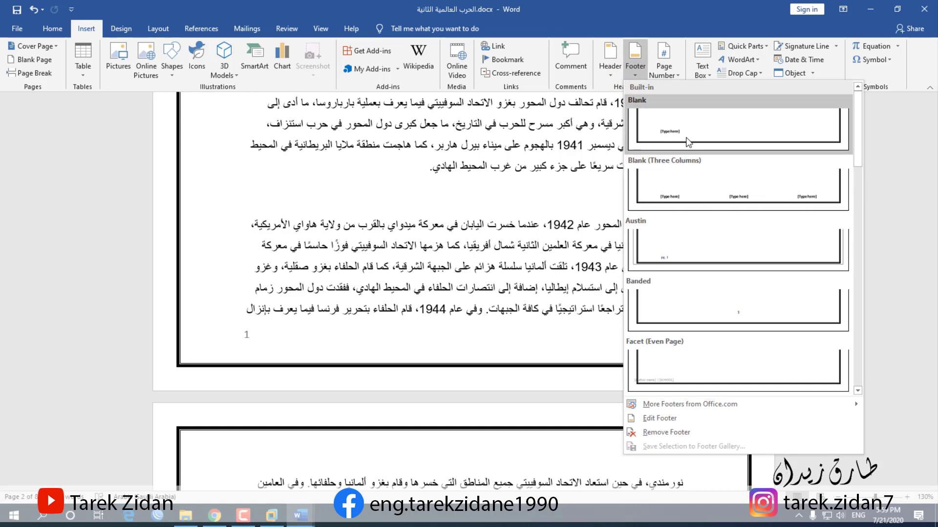
left_click(750, 172)
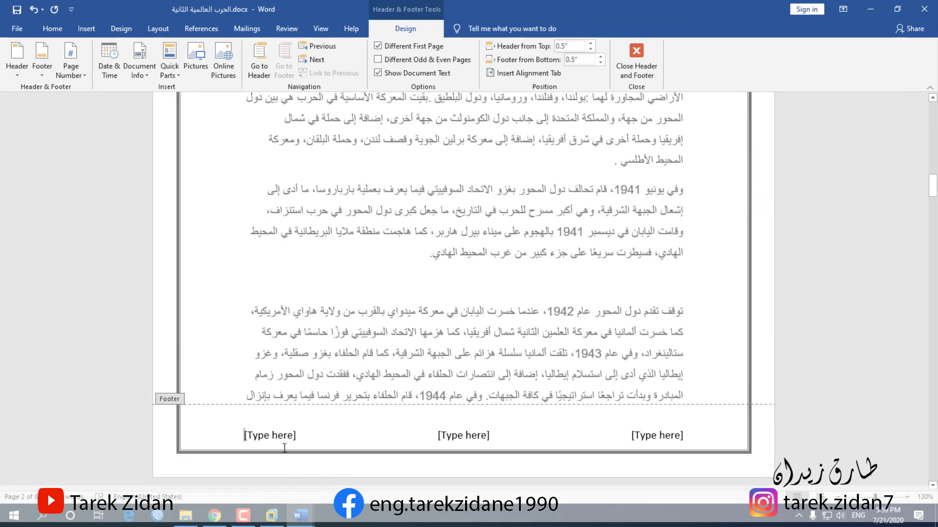
- Replace the footer's middle placeholder with the author's full name in English letters and close the footer
left_click(489, 436)
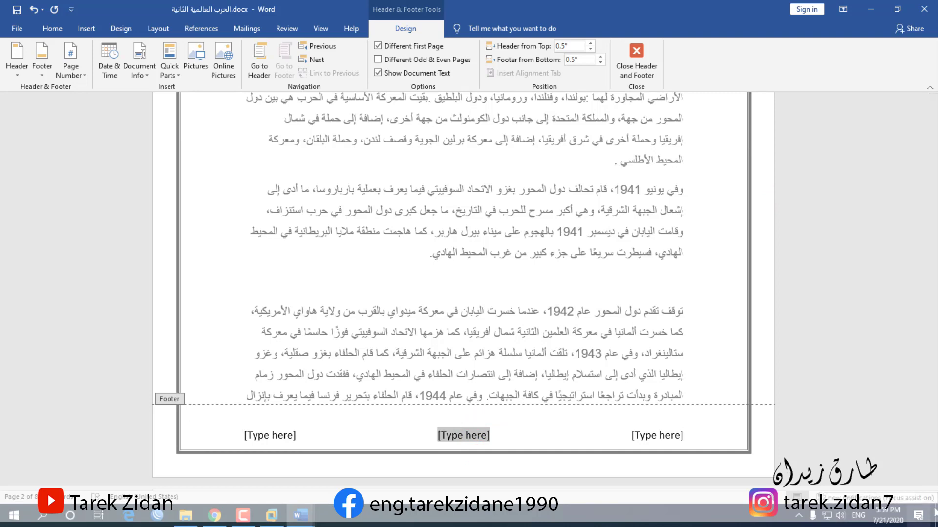
type("م")
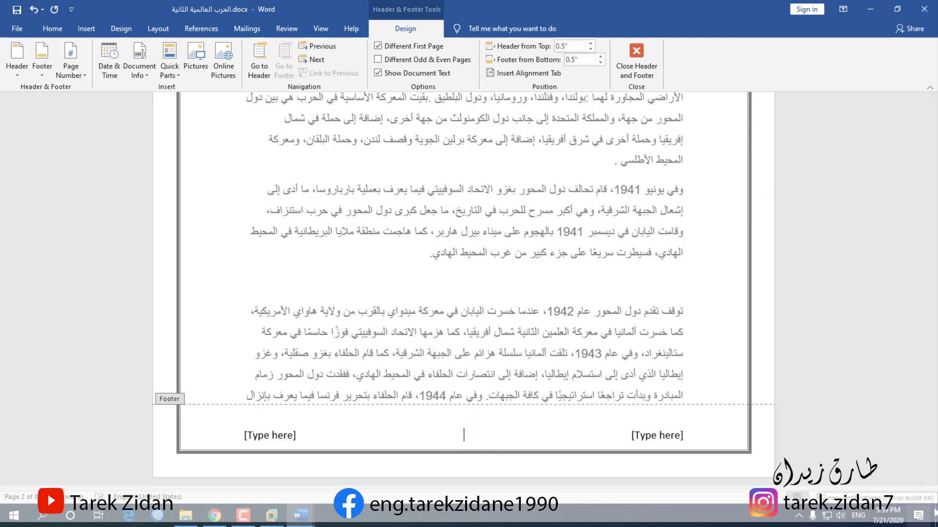
type("arek zda")
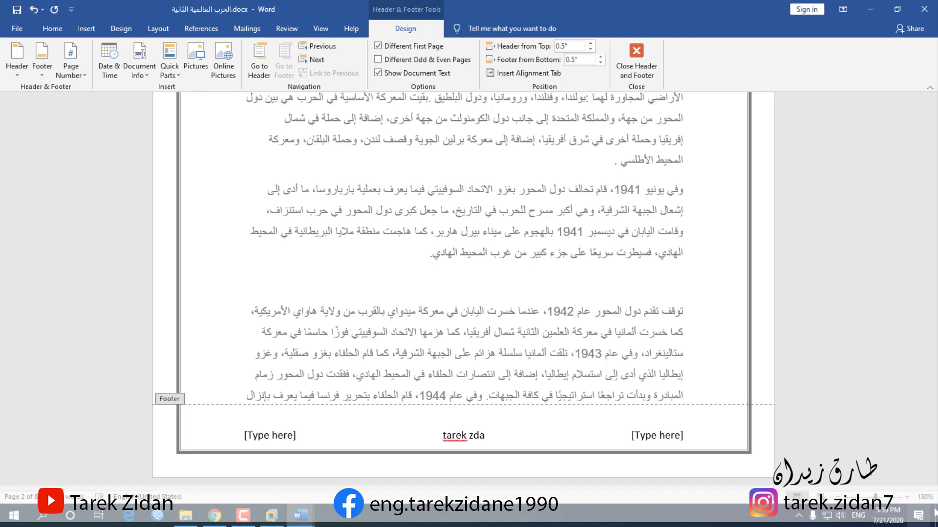
key("BackSpace")
key("BackSpace")
type("idan")
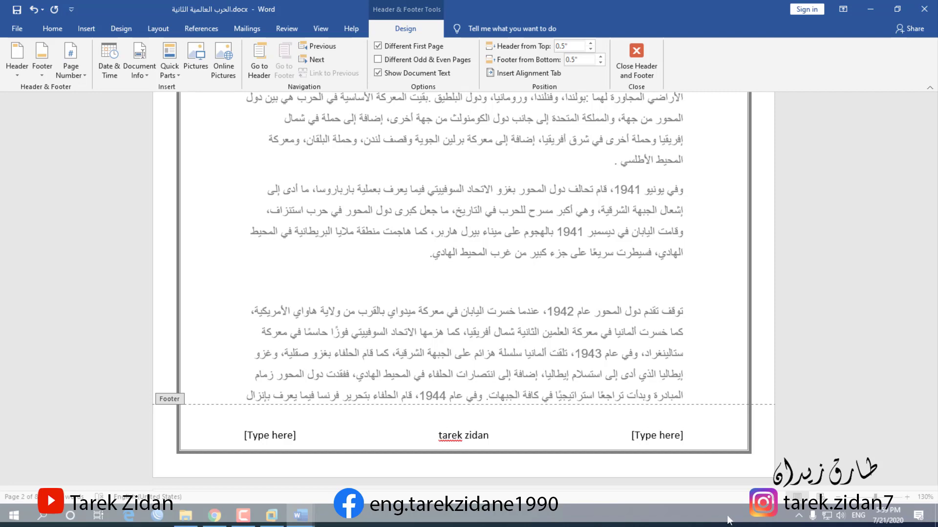
left_click(638, 63)
- Check how the three-column footer repeats from the cover page through the page with the 1941 heading
scroll(627, 285, "up", 10)
scroll(570, 254, "up", 3)
scroll(569, 253, "down", 3)
scroll(635, 176, "up", 3)
scroll(561, 260, "down", 15)
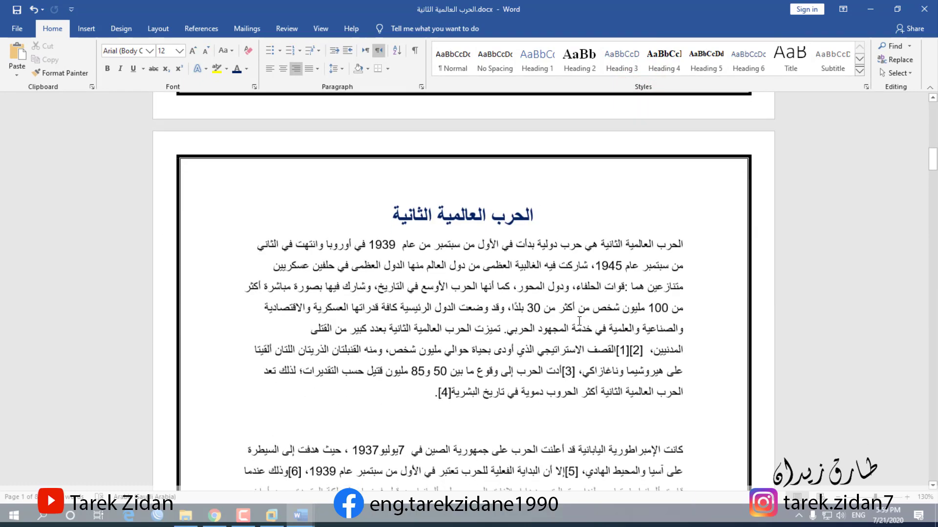
scroll(487, 147, "down", 20)
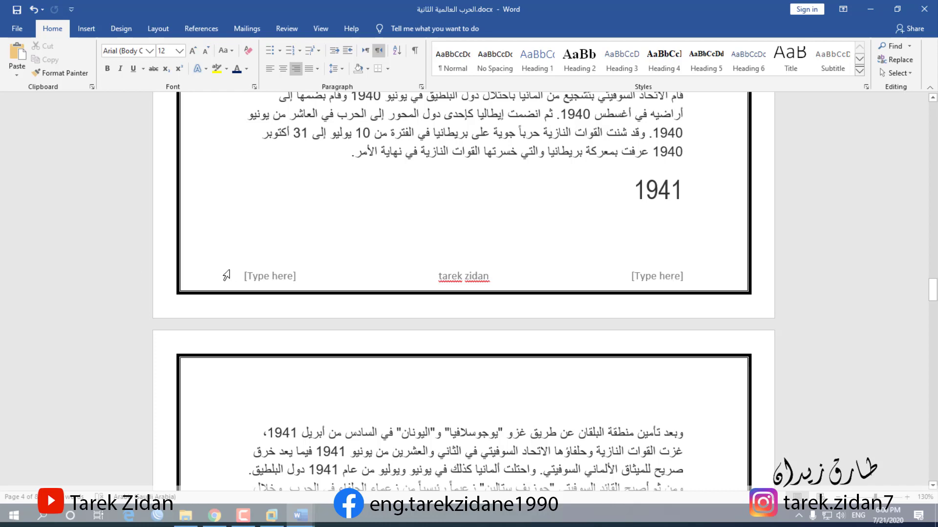
- Replace the footer's right-hand placeholder on the page with the 1941 heading with the current date in the 7/21/2020 format
double_click(660, 277)
left_click(663, 281)
triple_click(664, 279)
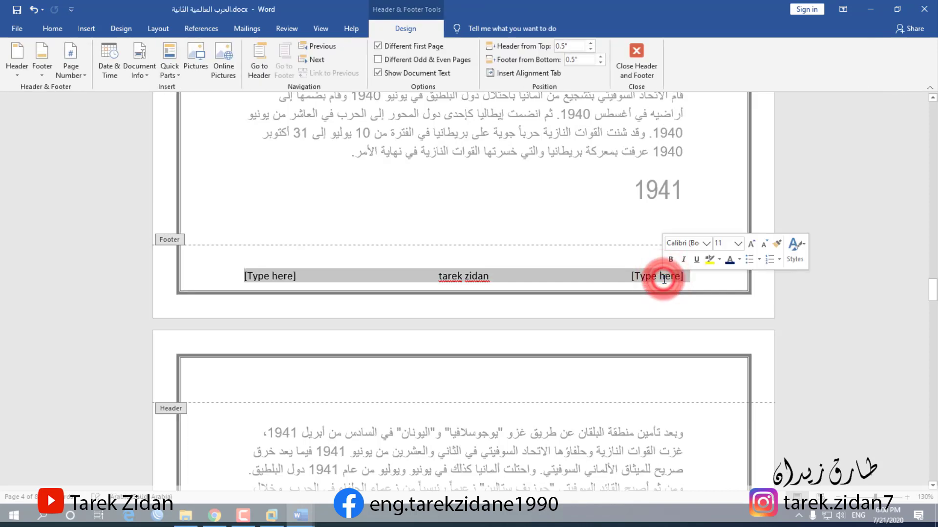
left_click(594, 280)
left_click(649, 282)
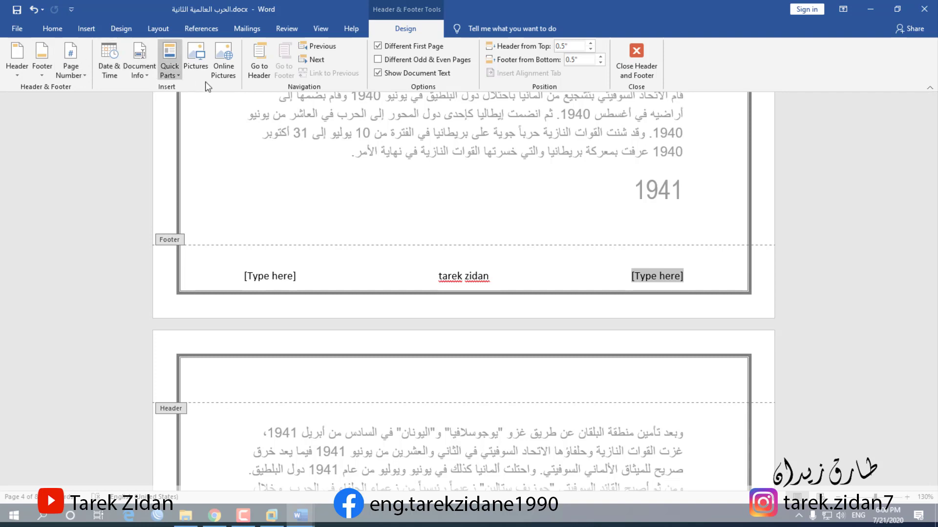
left_click(106, 78)
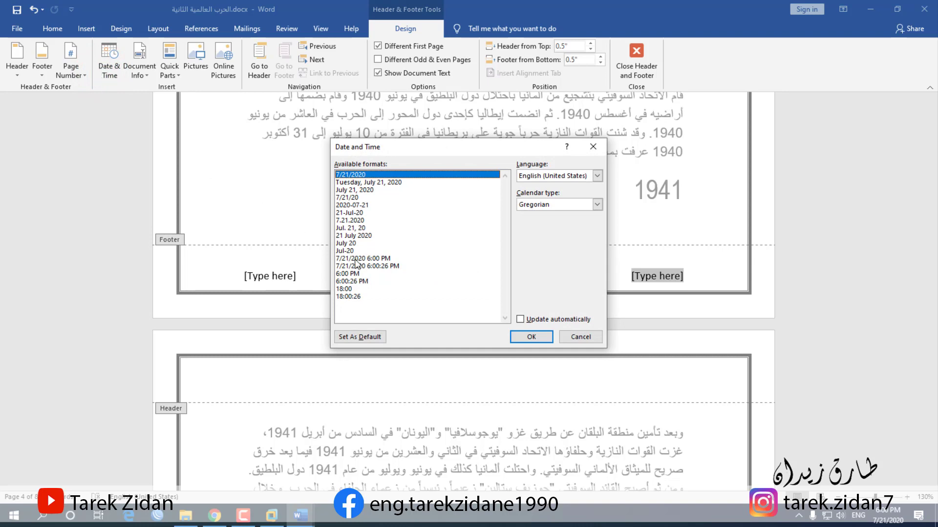
left_click(367, 182)
left_click(356, 191)
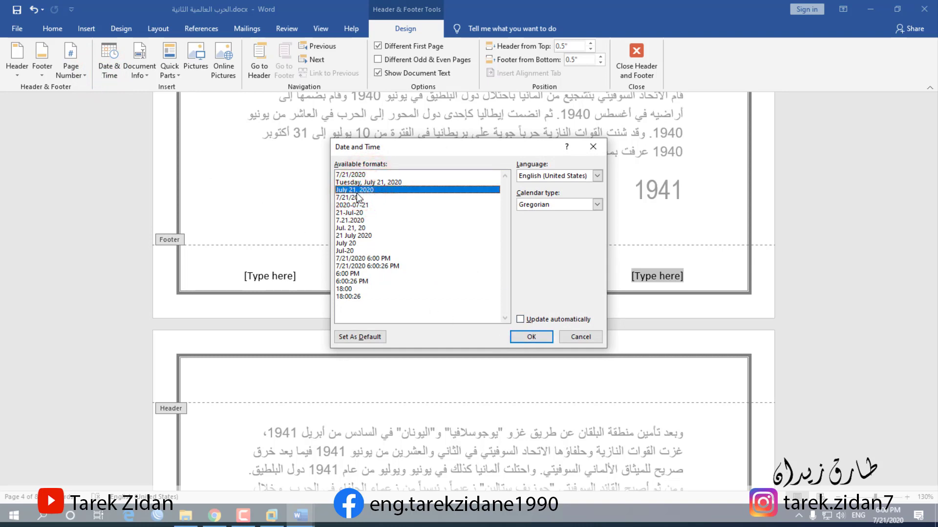
left_click(353, 182)
left_click(351, 175)
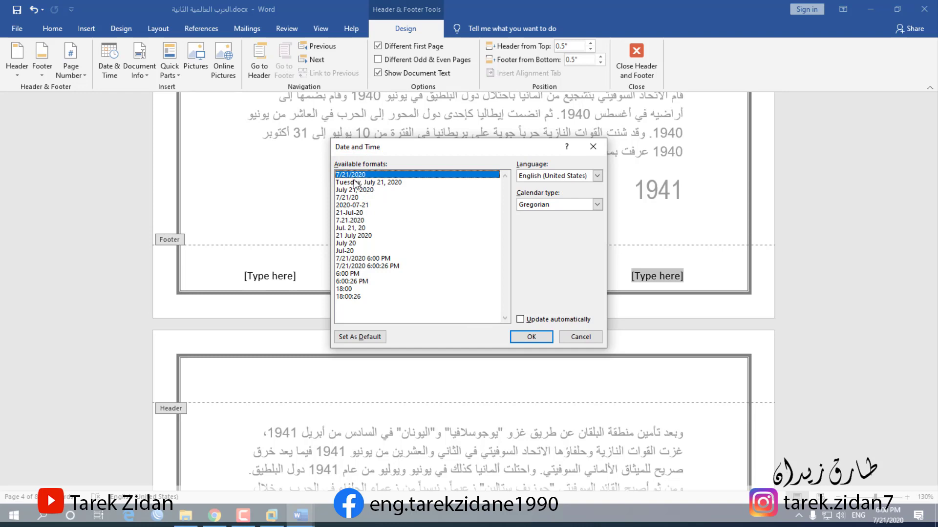
left_click(530, 337)
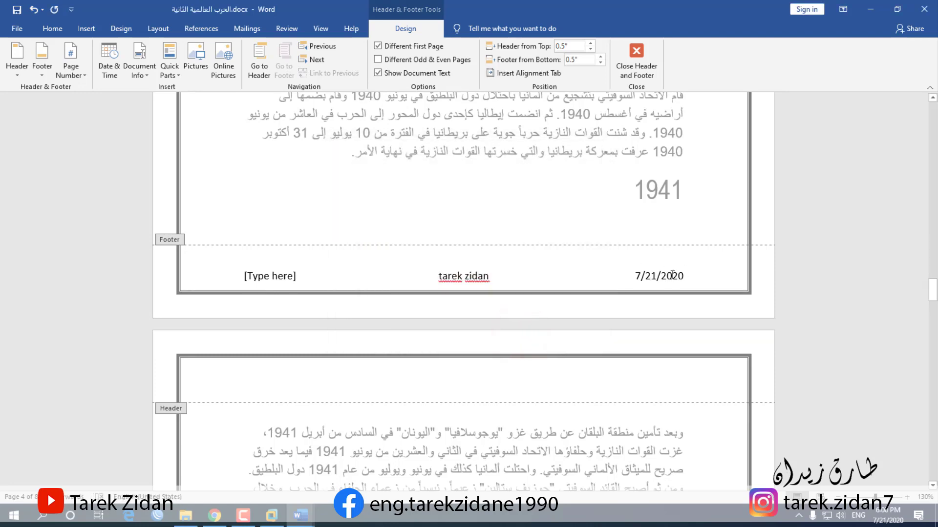
- Replace the footer's remaining left-hand placeholder with the document's file name and close the footer
scroll(668, 276, "up", 4)
scroll(667, 275, "down", 12)
scroll(667, 275, "down", 15)
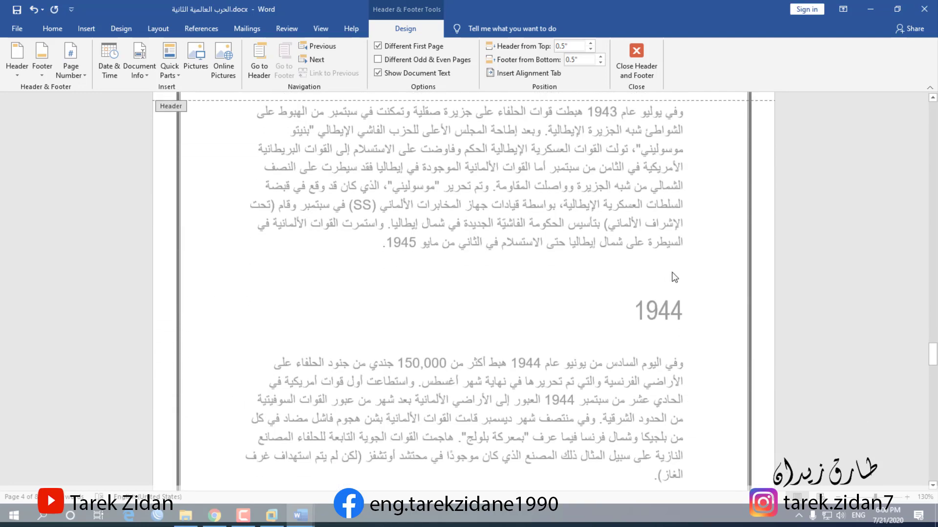
scroll(668, 283, "up", 8)
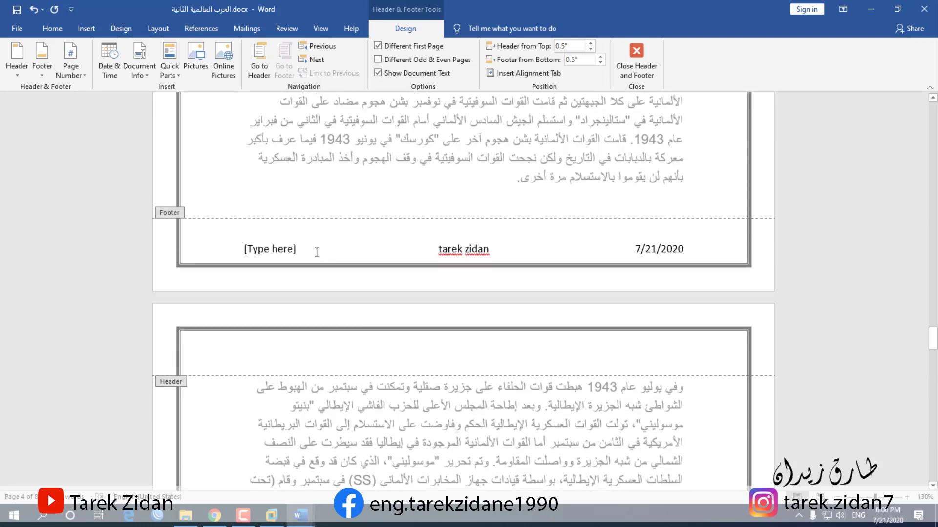
left_click(303, 253)
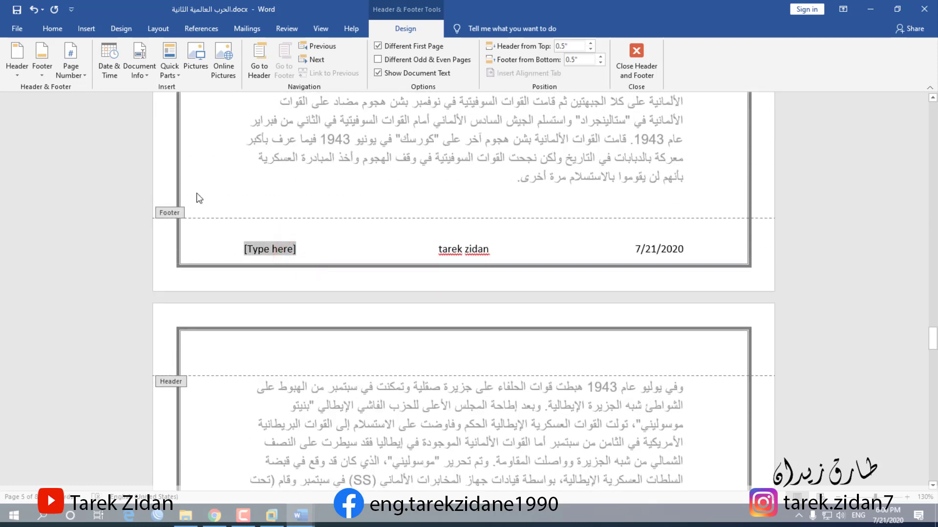
left_click(138, 74)
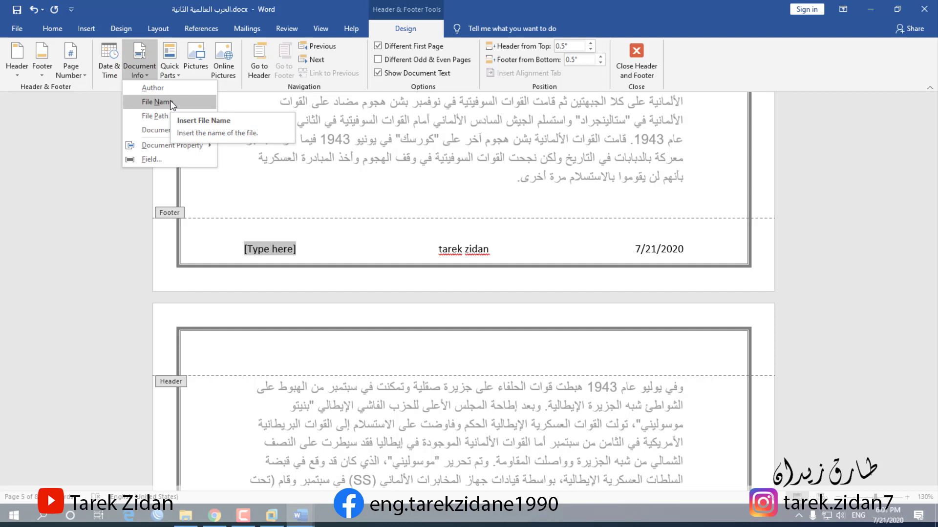
left_click(158, 102)
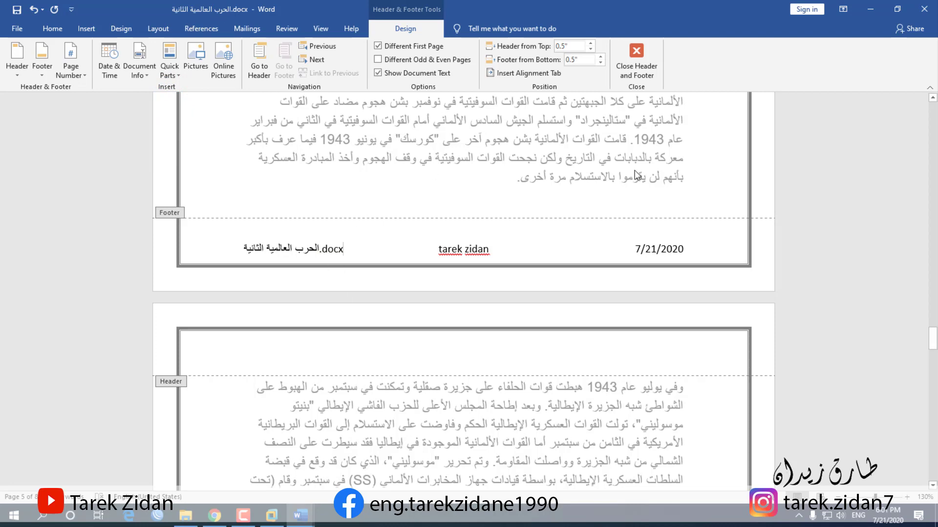
left_click(644, 59)
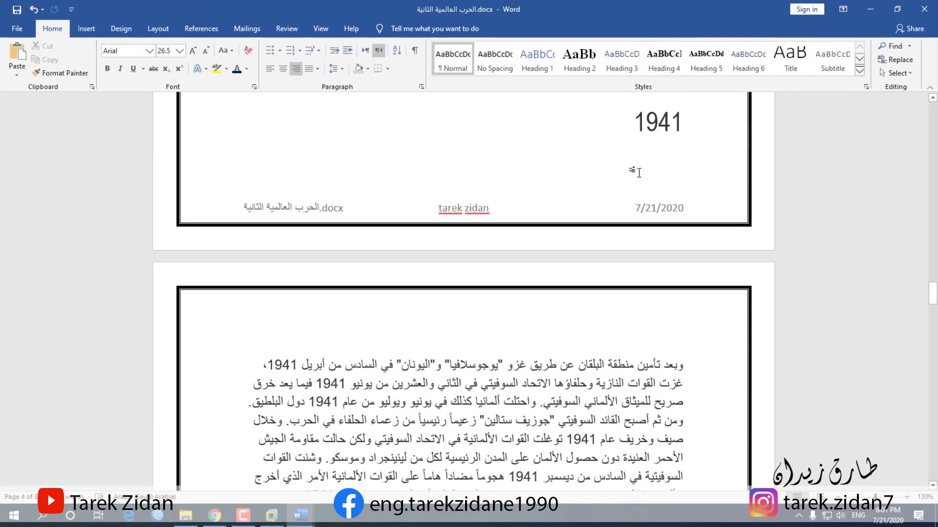
- Check how the footer's date, author name and file name repeat through the document's pages, including the picture pages and the cover page
scroll(733, 282, "down", 20)
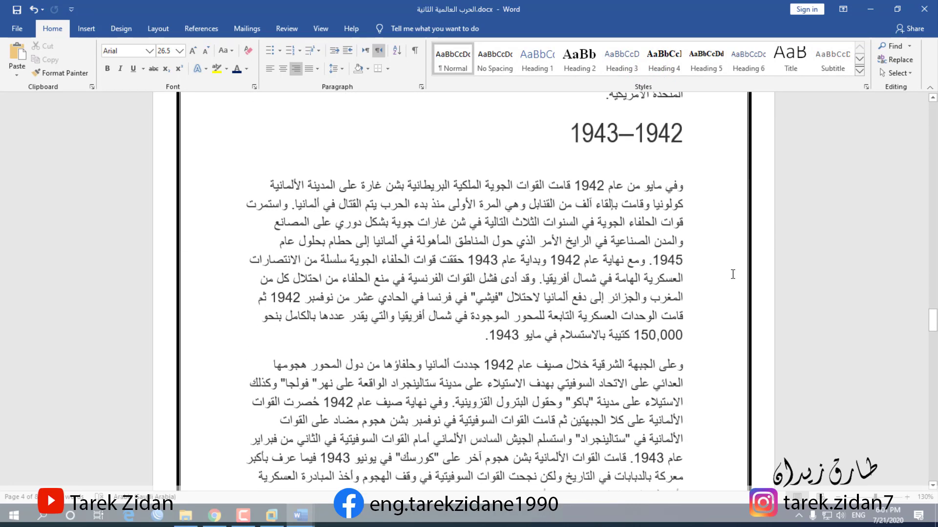
scroll(712, 278, "down", 3)
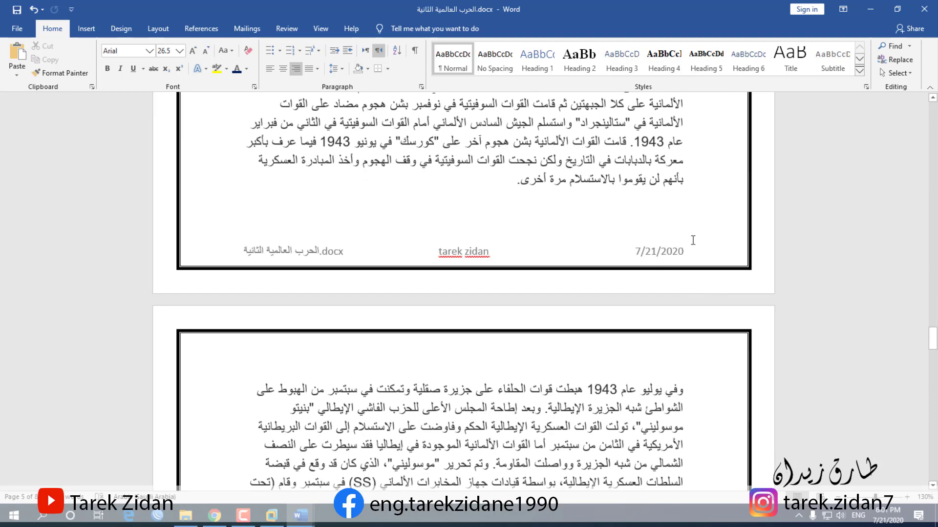
scroll(690, 248, "down", 3)
scroll(637, 222, "down", 20)
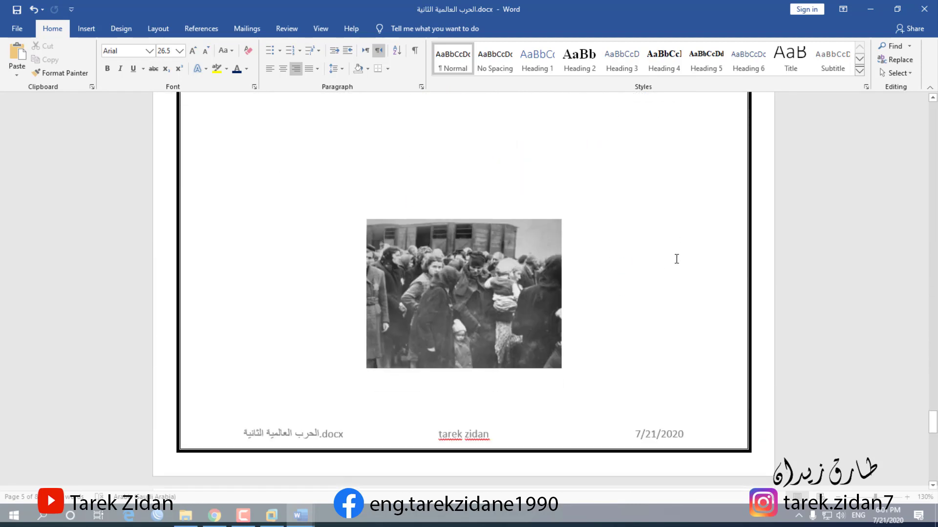
scroll(616, 345, "down", 7)
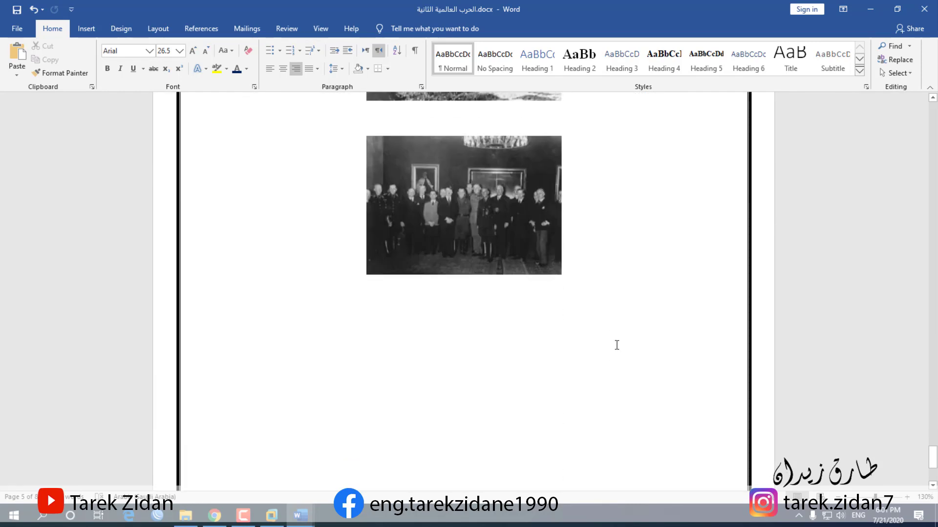
left_click_drag(933, 466, 929, 225)
scroll(714, 309, "up", 5)
scroll(714, 309, "up", 15)
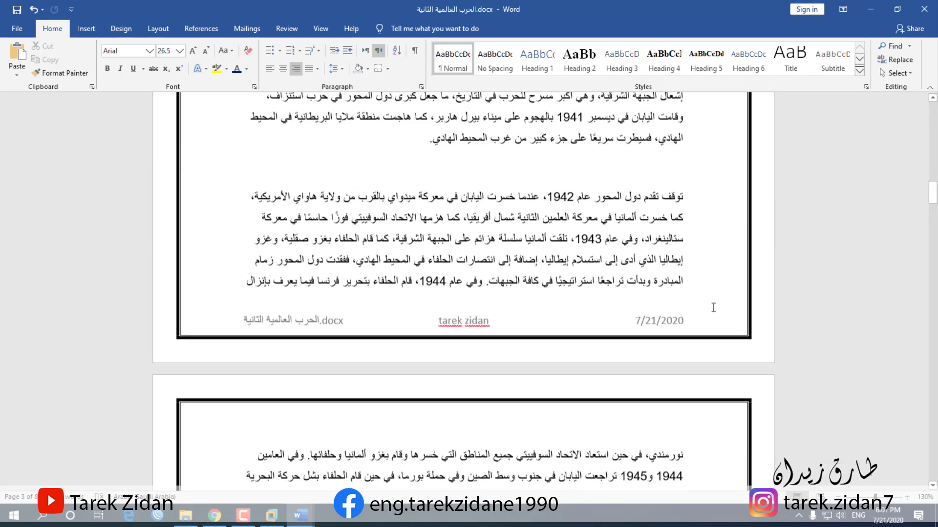
scroll(622, 264, "up", 5)
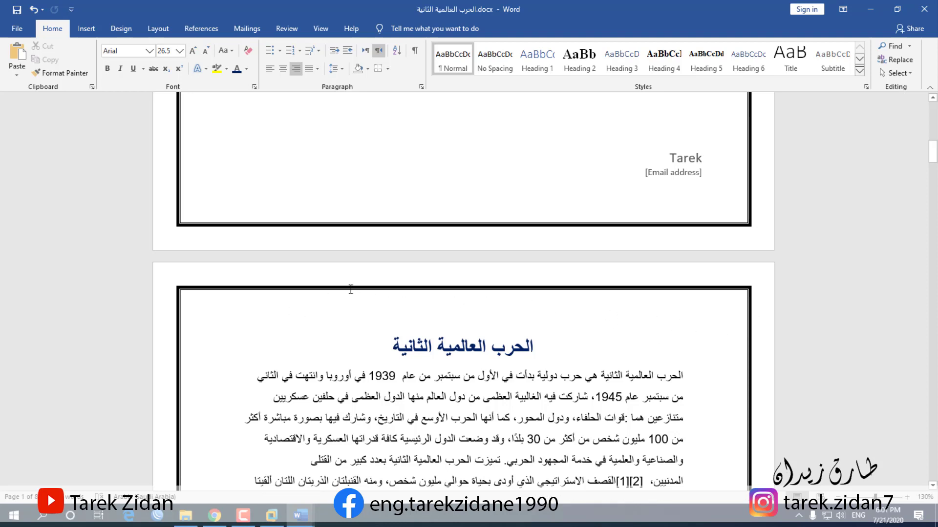
- Insert the built-in Austin header into the document
left_click(84, 26)
left_click(610, 63)
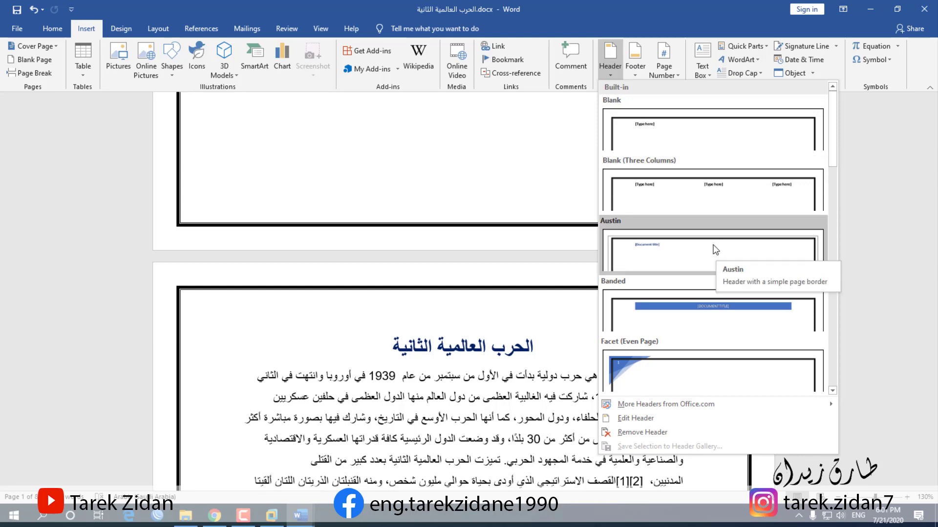
left_click(693, 252)
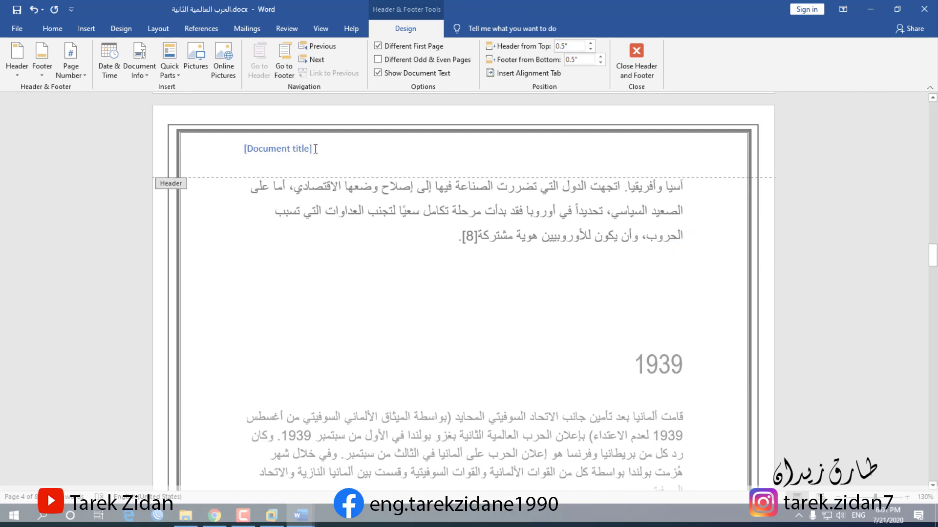
- Replace the header's document title placeholder on the page after the cover with "مقدمة الحرب العالمية" and close the header
scroll(315, 149, "up", 15)
scroll(326, 159, "up", 20)
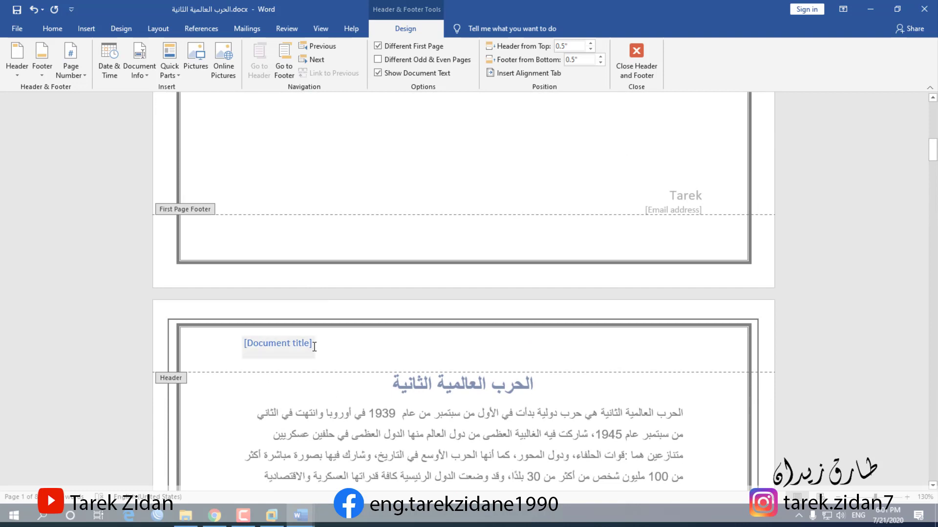
left_click(314, 347)
key("Delete")
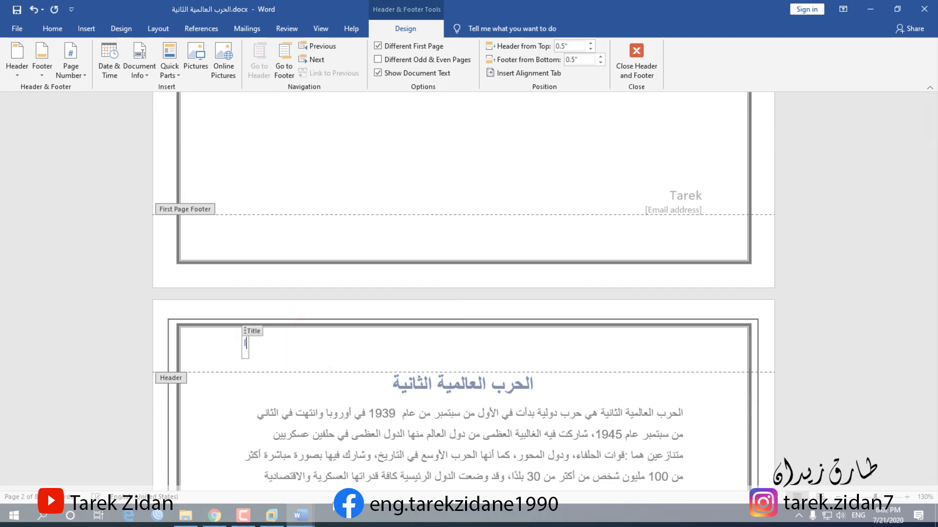
key("alt+shift")
type("مقدمة")
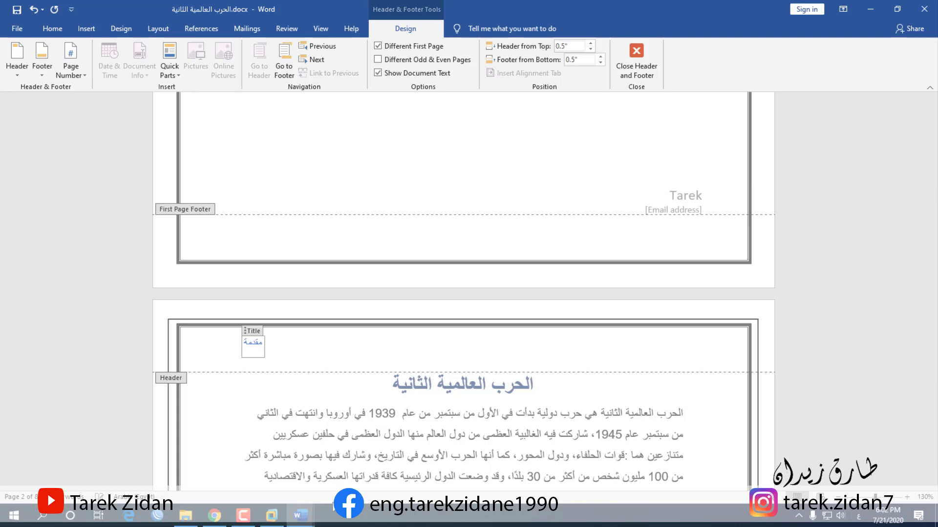
type(" الحرب العالمية")
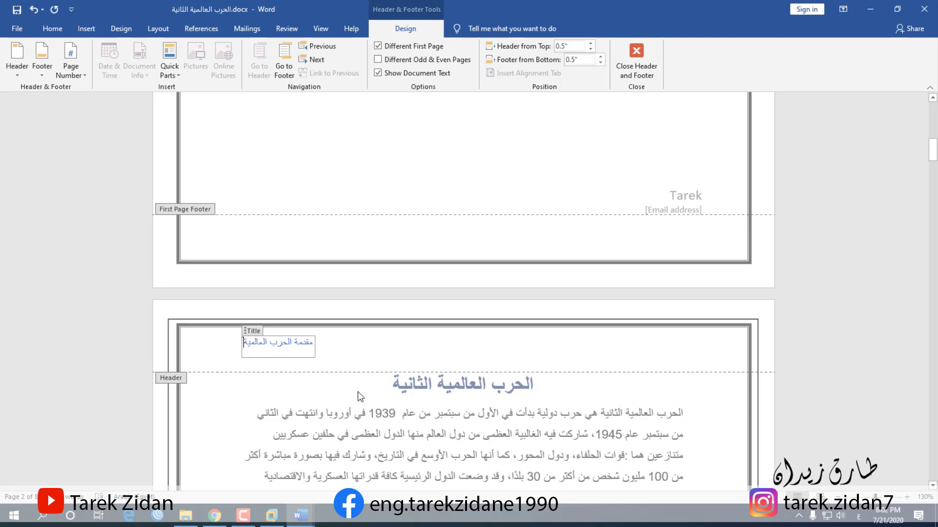
double_click(344, 412)
- Check how the Austin header with its title and page border repeats from the first text page through the page with the 1942–1943 heading
scroll(410, 335, "down", 1)
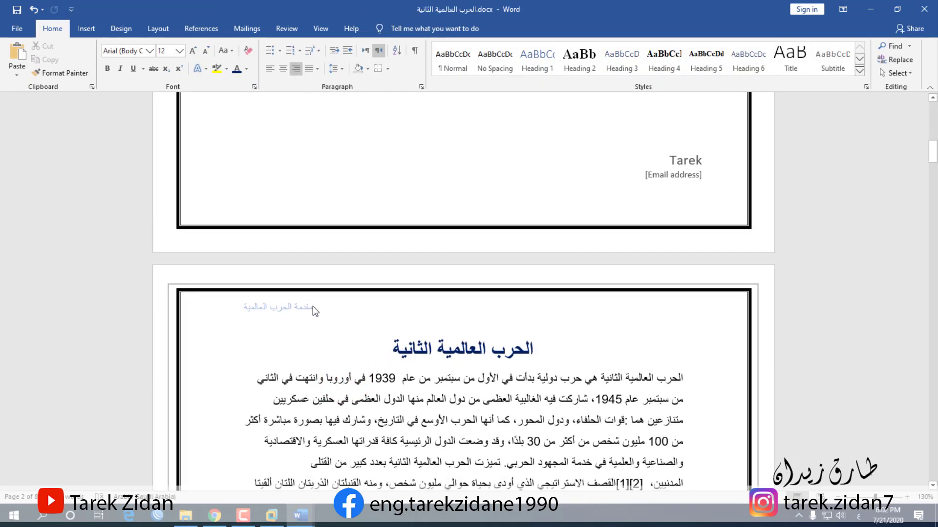
scroll(321, 315, "down", 15)
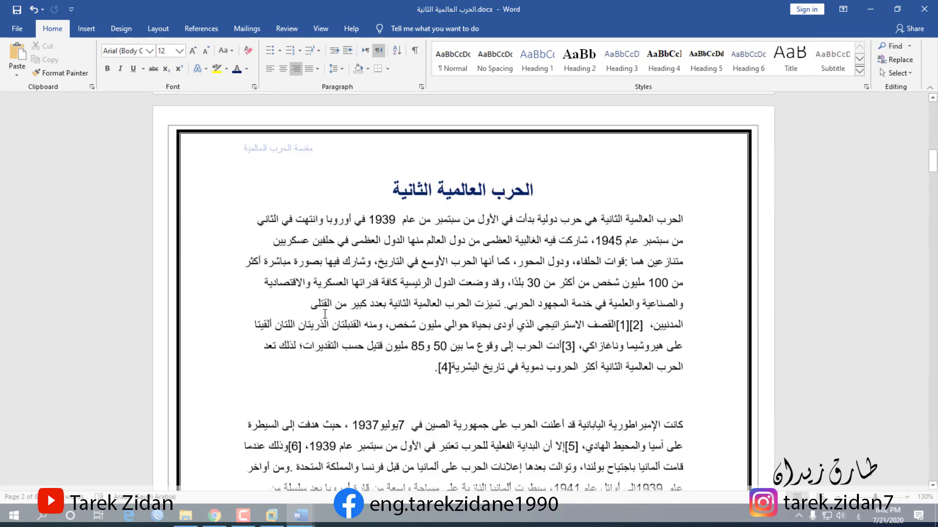
scroll(347, 331, "down", 20)
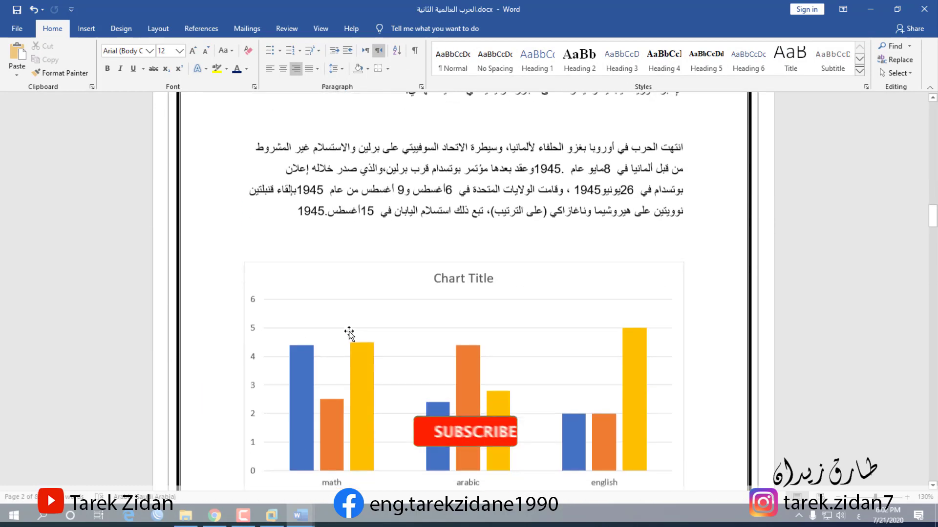
scroll(438, 340, "down", 15)
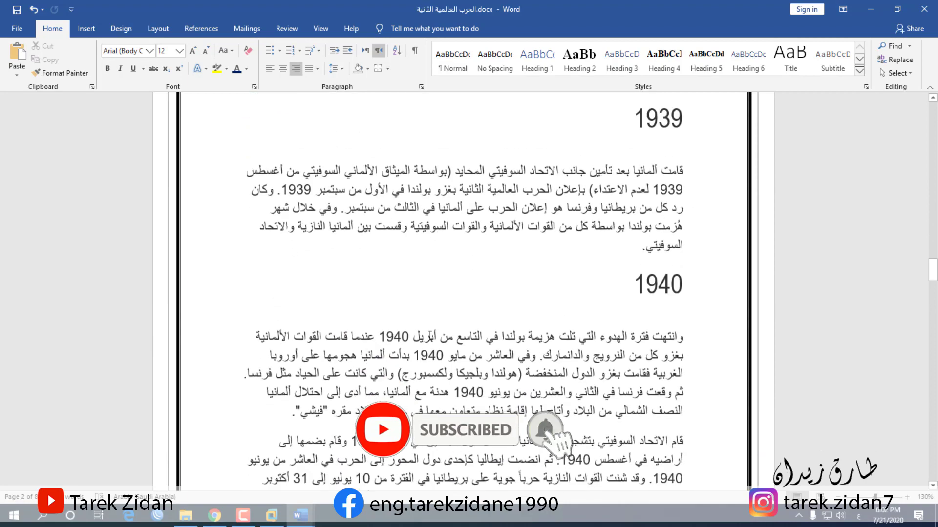
scroll(431, 332, "down", 12)
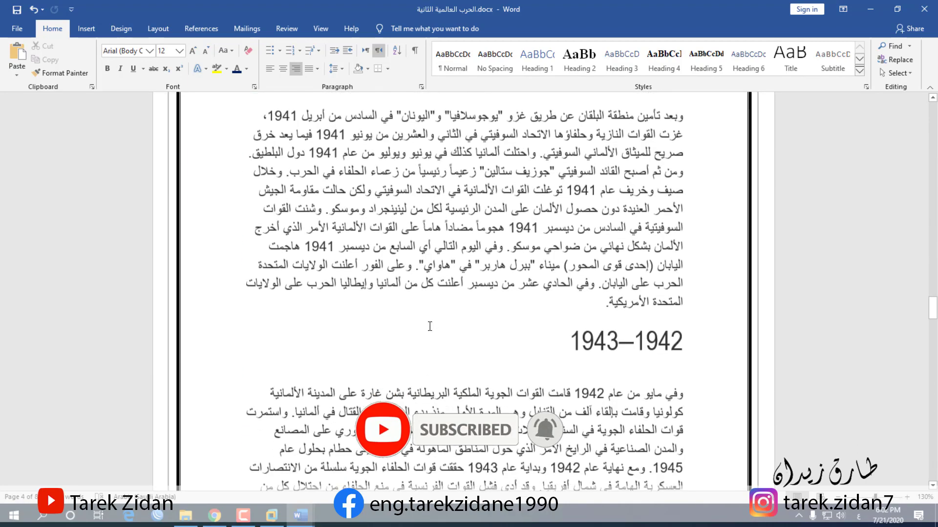
scroll(429, 324, "up", 7)
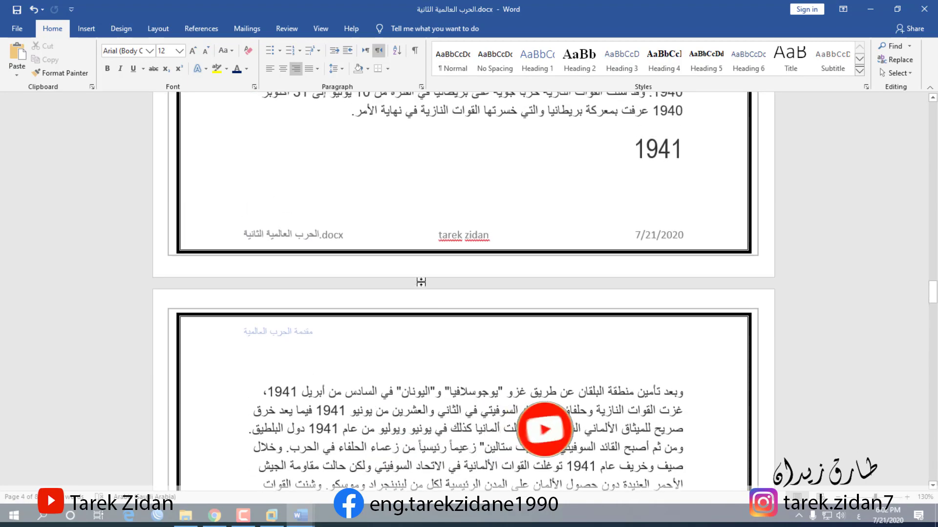
scroll(430, 323, "down", 5)
left_click(432, 320)
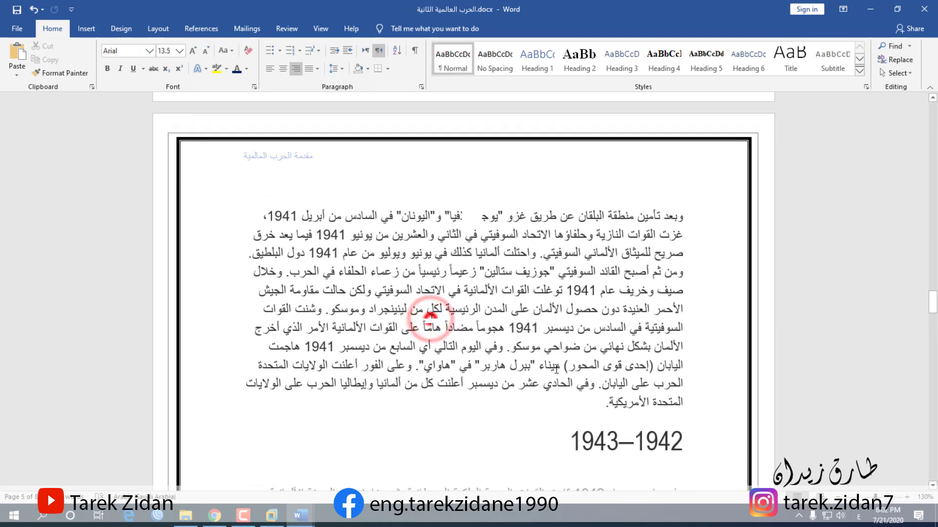